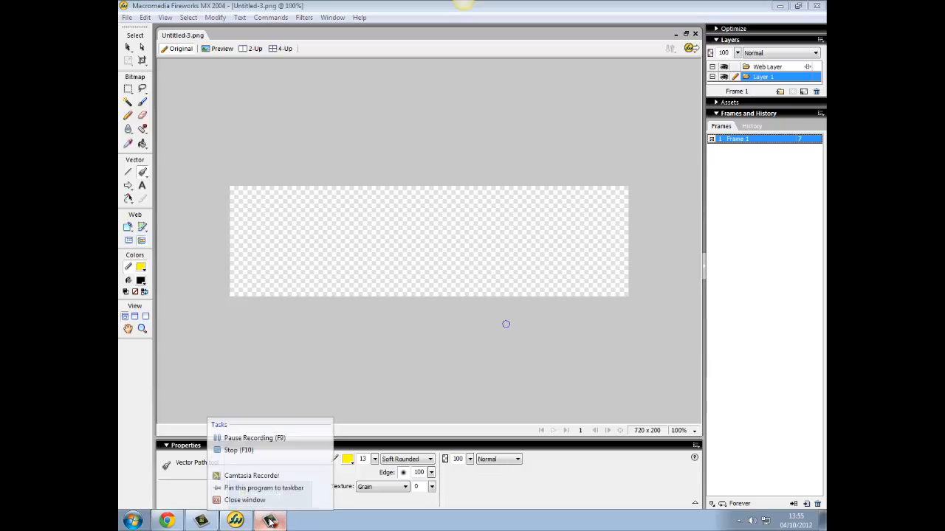
pyautogui.click(244, 436)
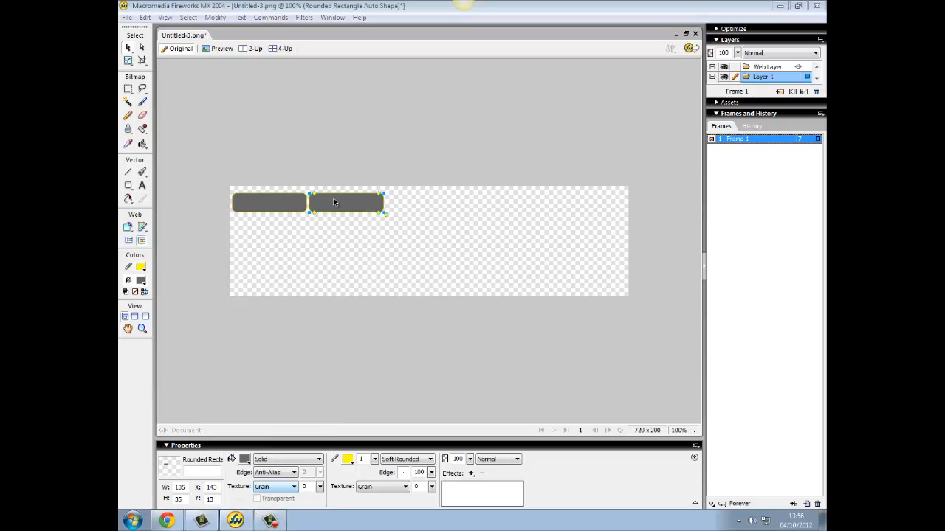
# Duplicate the grey rounded rectangle across the banner's upper edge to make a row of five closely spaced buttons
pyautogui.moveTo(337, 200)
pyautogui.mouseDown()
pyautogui.moveTo(413, 204)
pyautogui.moveTo(336, 203)
pyautogui.mouseUp()
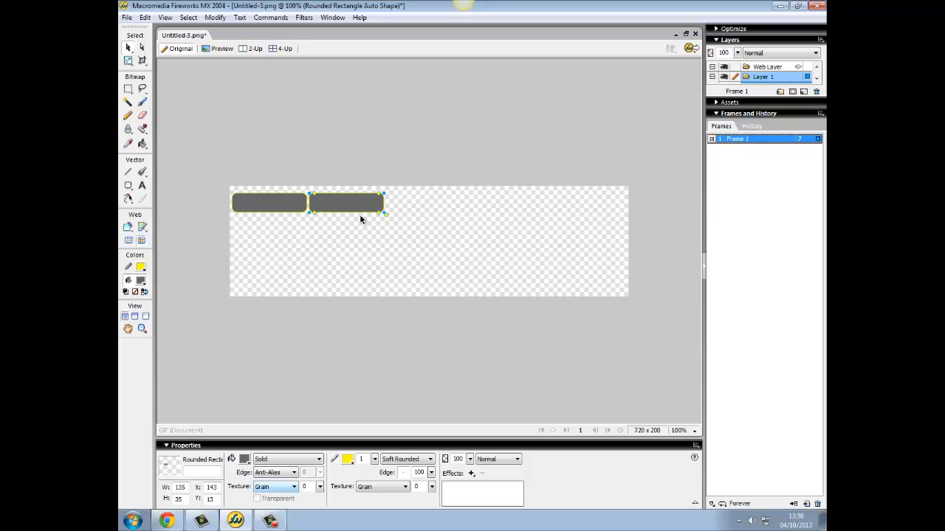
pyautogui.click(361, 218)
pyautogui.click(338, 203)
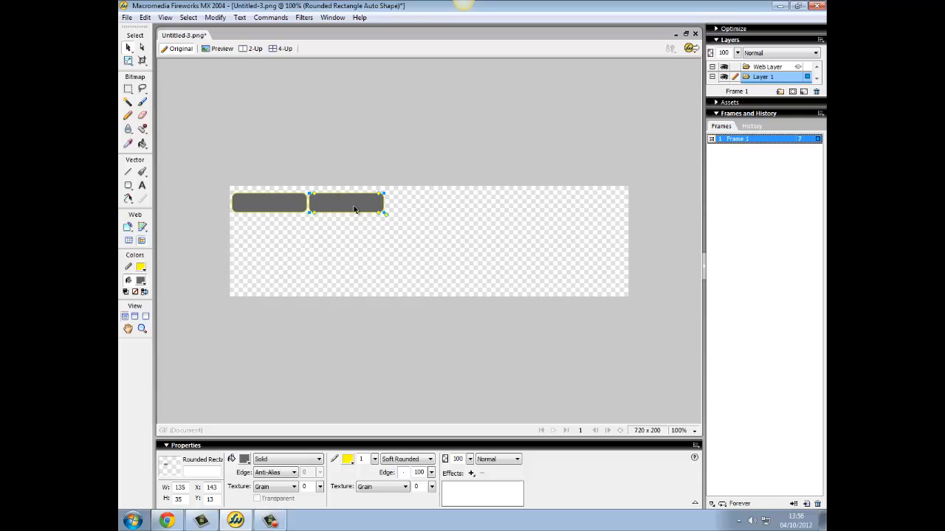
pyautogui.moveTo(344, 203); pyautogui.dragTo(494, 212)
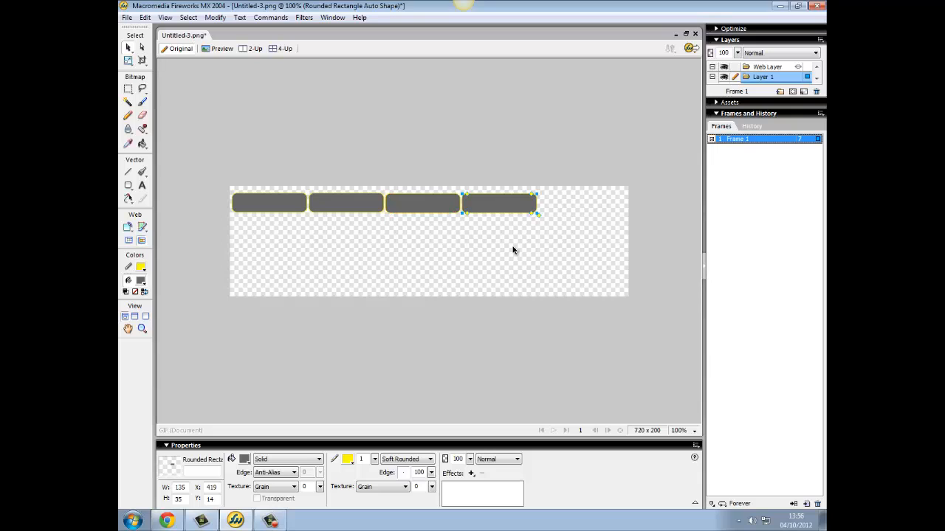
pyautogui.moveTo(485, 208); pyautogui.dragTo(558, 205)
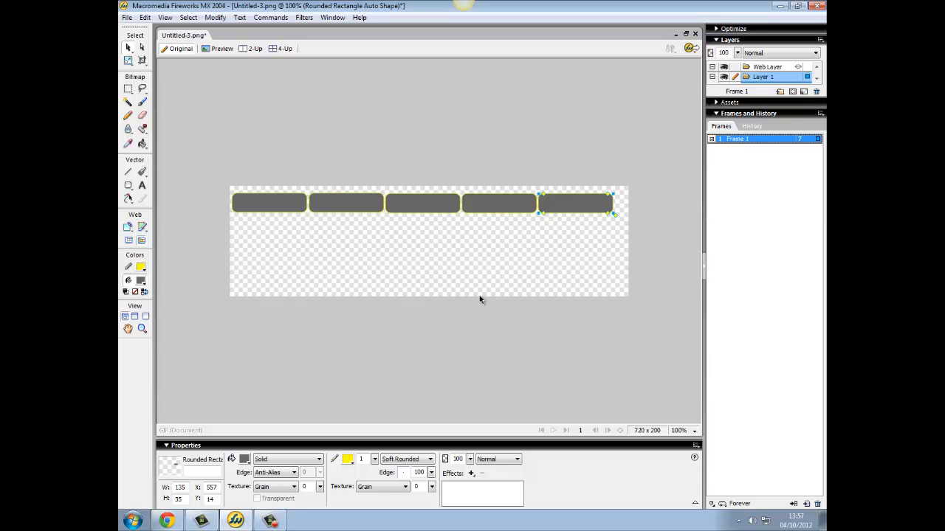
pyautogui.click(166, 520)
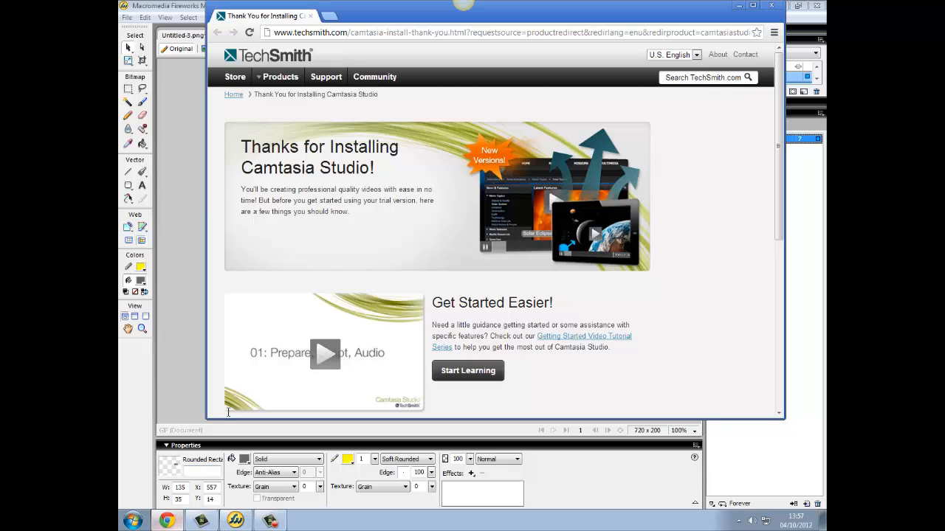
pyautogui.click(383, 34)
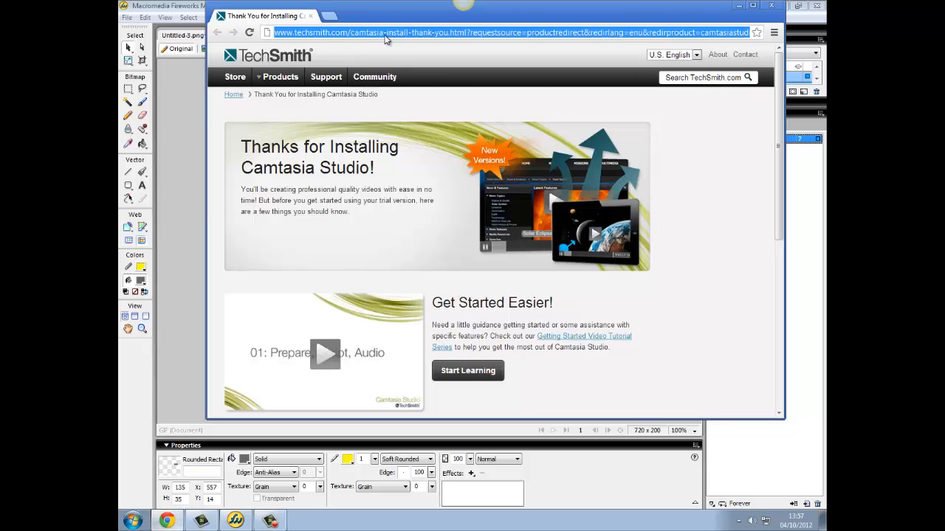
pyautogui.write('www.google')
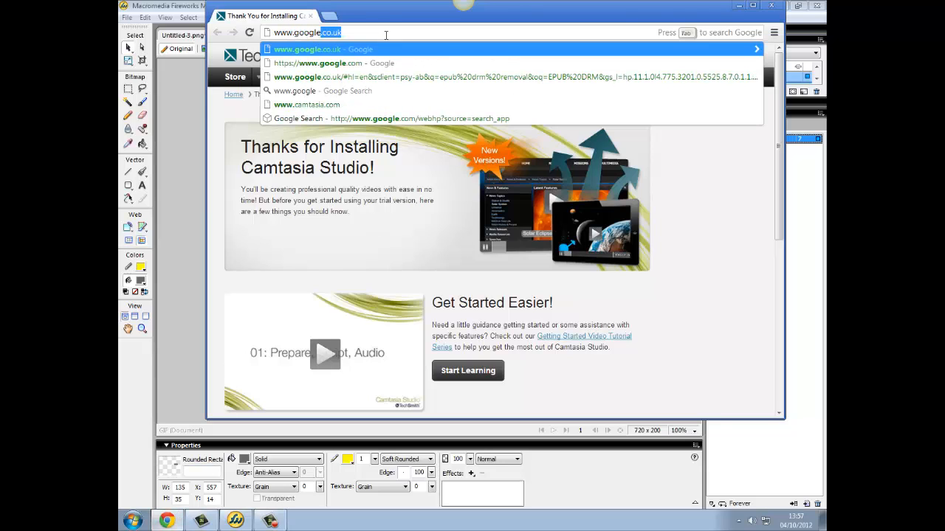
pyautogui.press('Down')
pyautogui.press('Up')
pyautogui.press('Return')
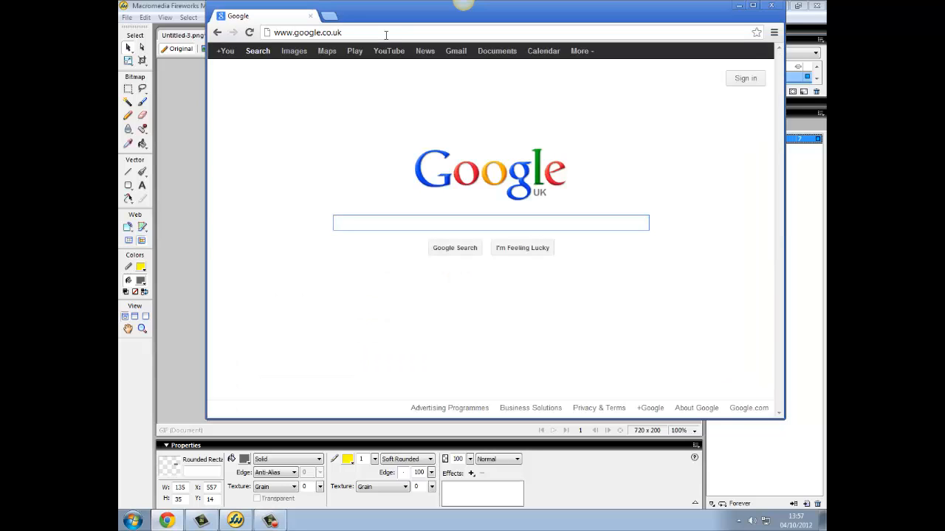
# Search Google for "trains" and show the image results
pyautogui.write('trains')
pyautogui.press('Return')
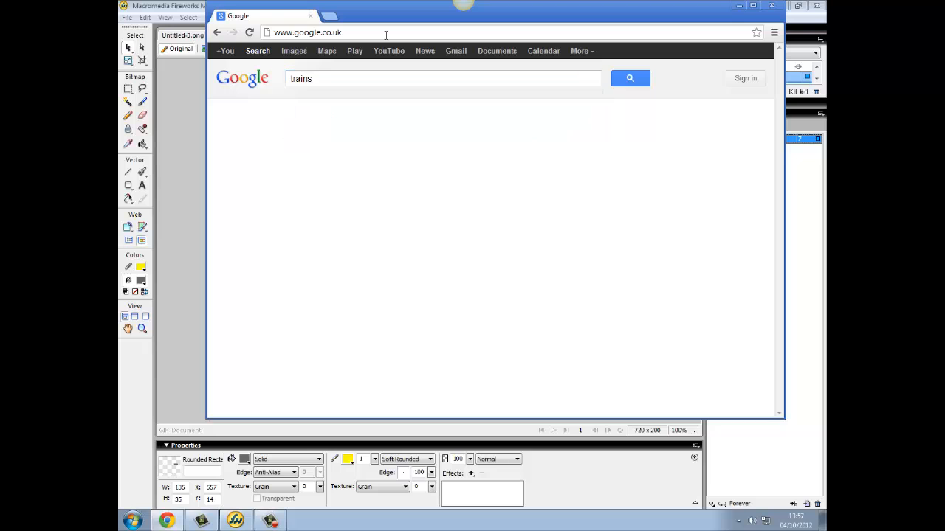
pyautogui.click(291, 53)
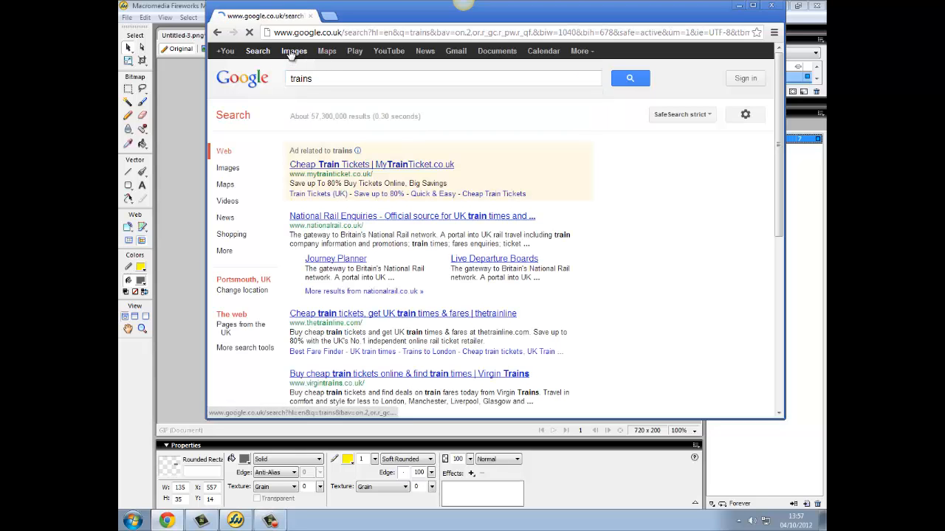
# Refine the image search to "steam trains" and limit the results to Large images
pyautogui.click(293, 77)
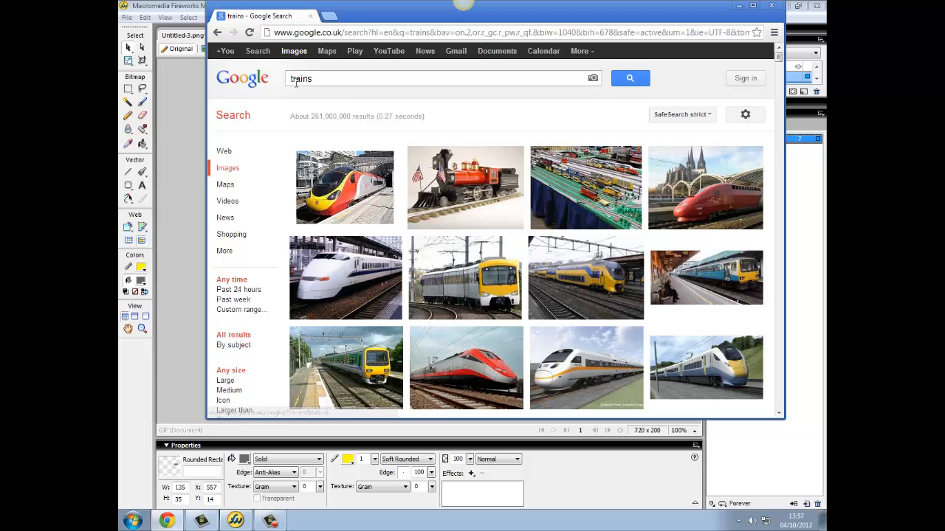
pyautogui.write('s')
pyautogui.write('team')
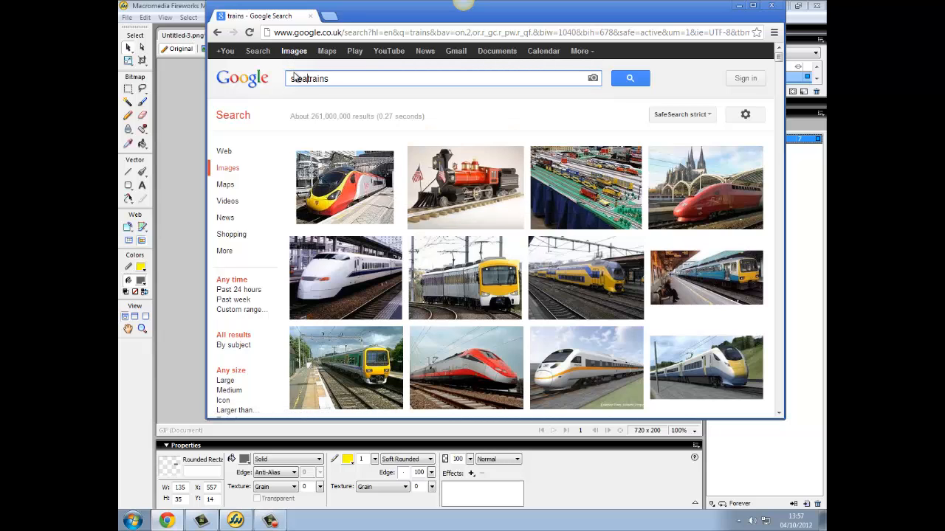
pyautogui.press('Return')
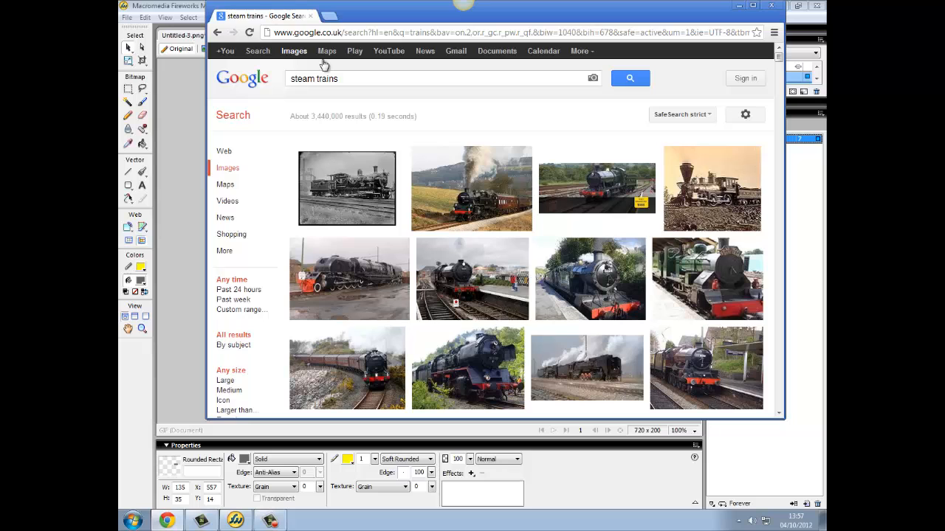
pyautogui.scroll(-1, 231, 309)
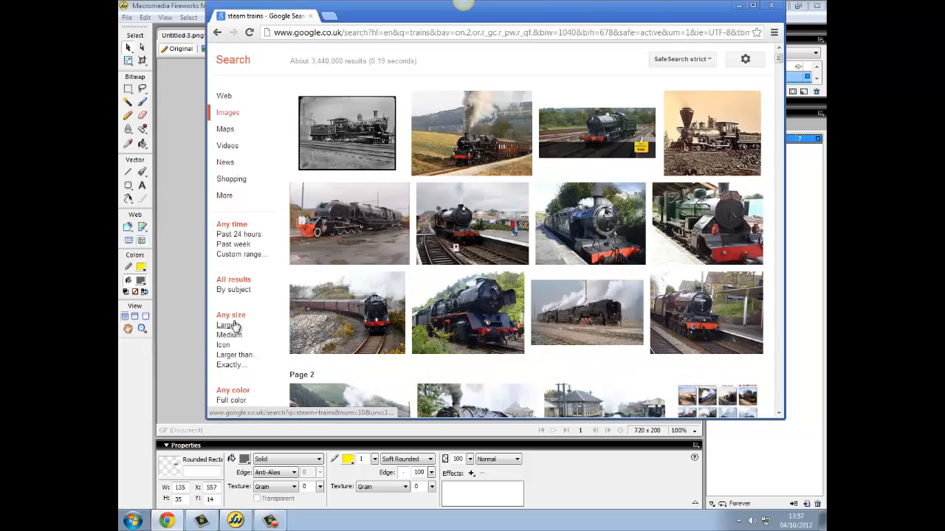
pyautogui.click(229, 326)
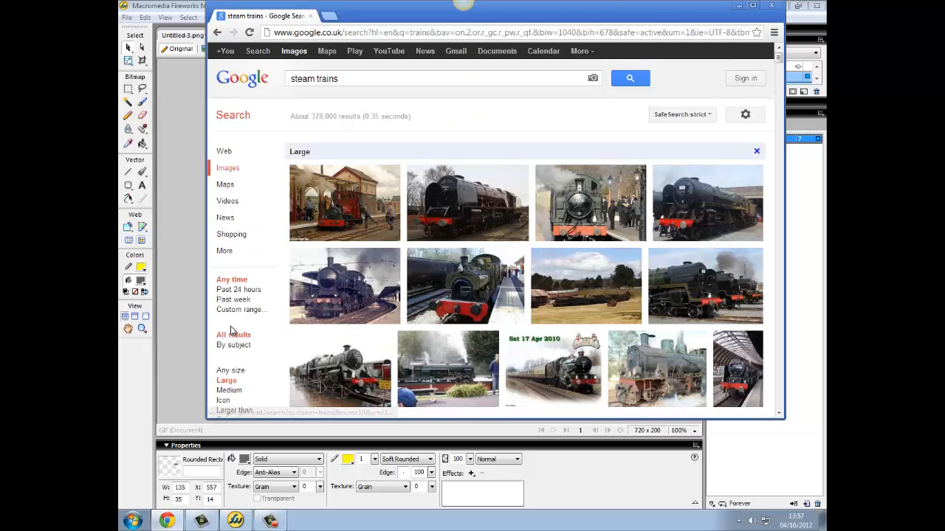
# Open the suttonparkvideos.co.uk steam train picture 200946.jpg and copy the image
pyautogui.click(443, 212)
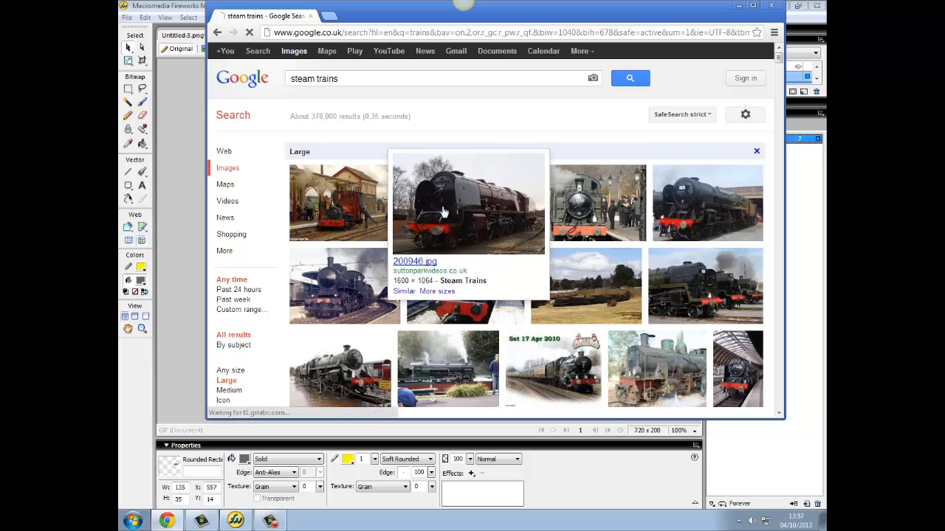
pyautogui.rightClick(371, 198)
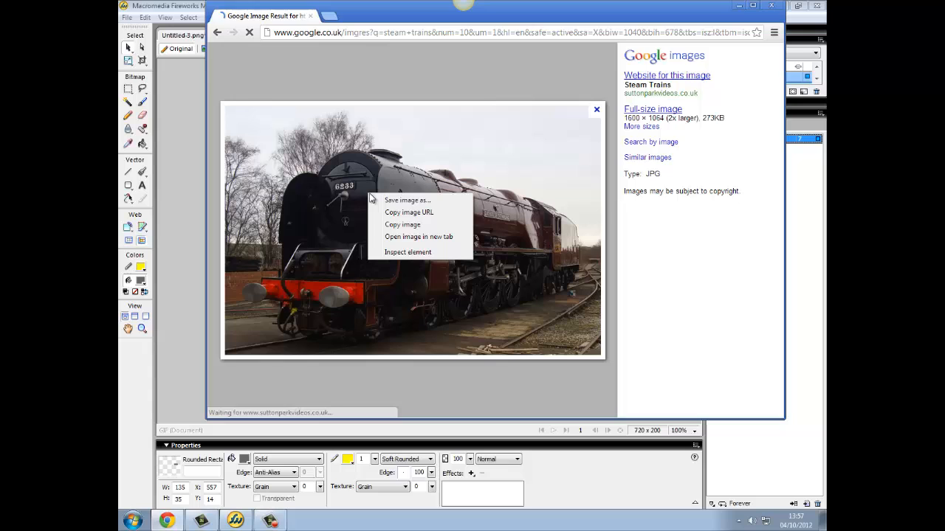
pyautogui.click(402, 225)
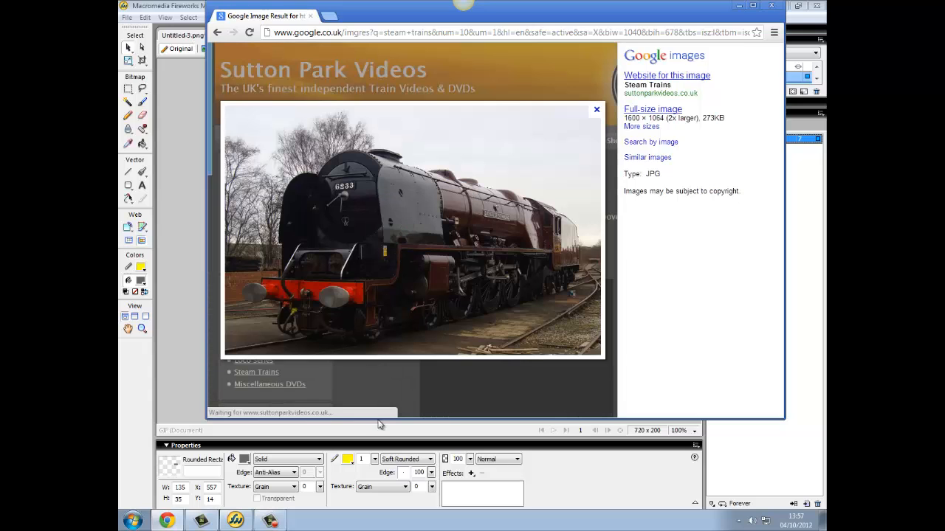
# Switch back to Fireworks and paste the copied train picture into the banner without resampling it
pyautogui.click(240, 520)
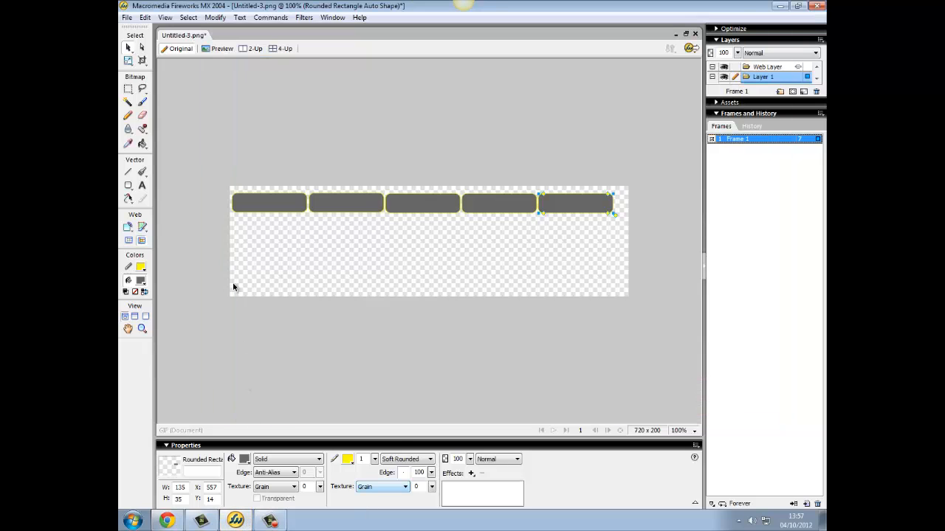
pyautogui.rightClick(251, 256)
pyautogui.click(279, 264)
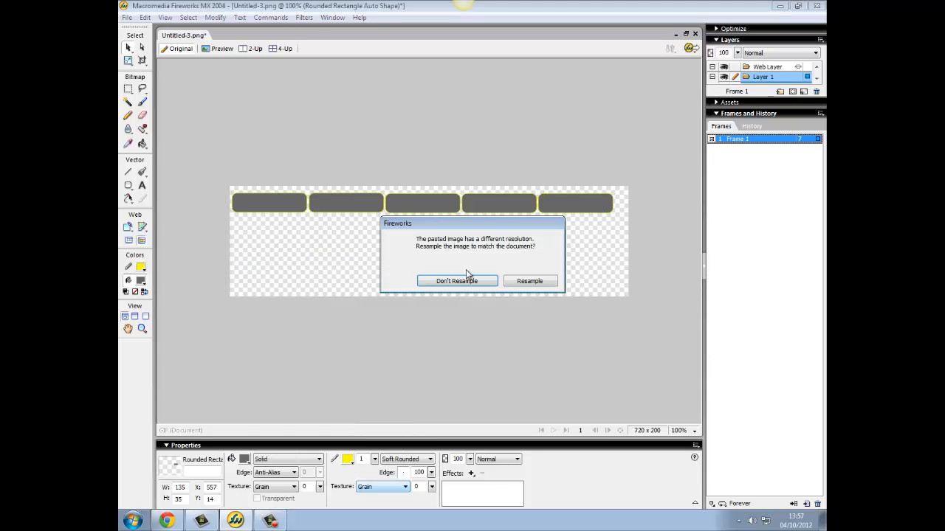
pyautogui.click(429, 281)
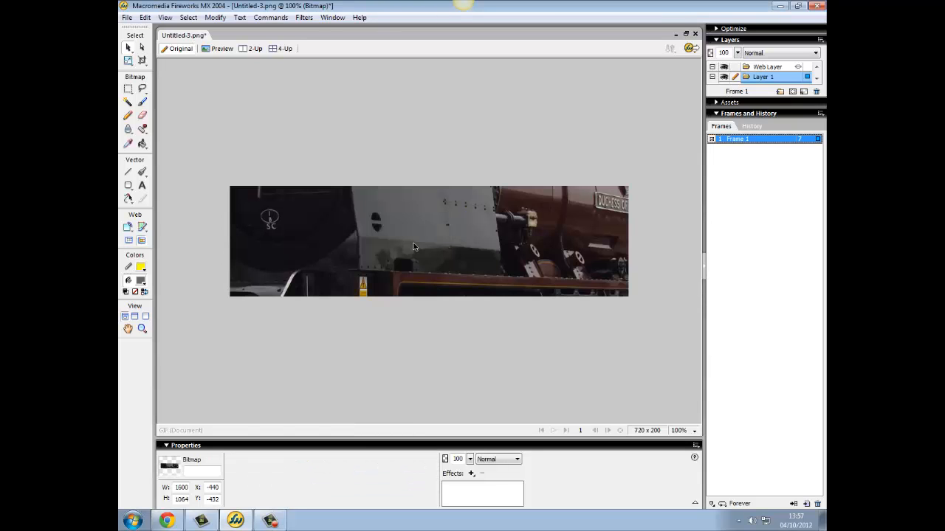
# Scale the train picture down to about 331 × 220 px and place it below the buttons at about X 353, Y 48
pyautogui.moveTo(394, 242); pyautogui.dragTo(454, 395)
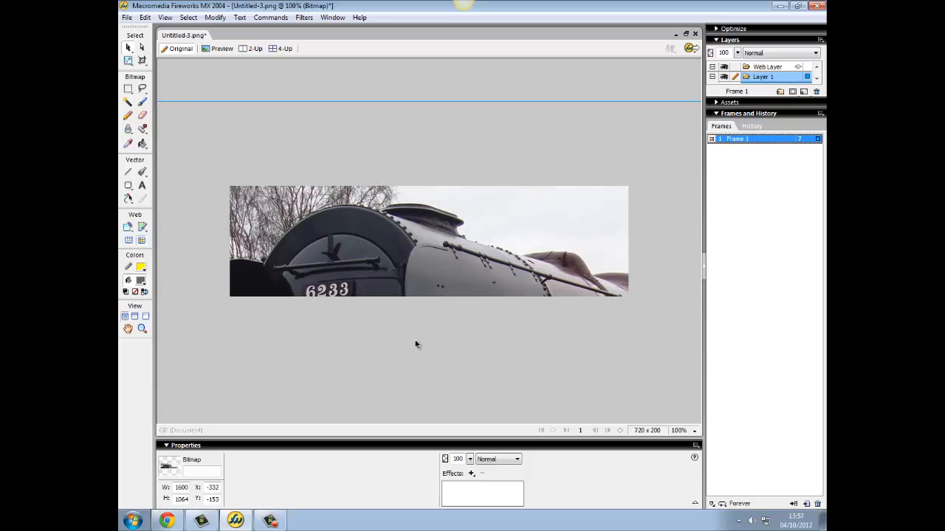
pyautogui.click(128, 61)
pyautogui.moveTo(214, 131); pyautogui.dragTo(385, 178)
pyautogui.moveTo(230, 156); pyautogui.dragTo(362, 269)
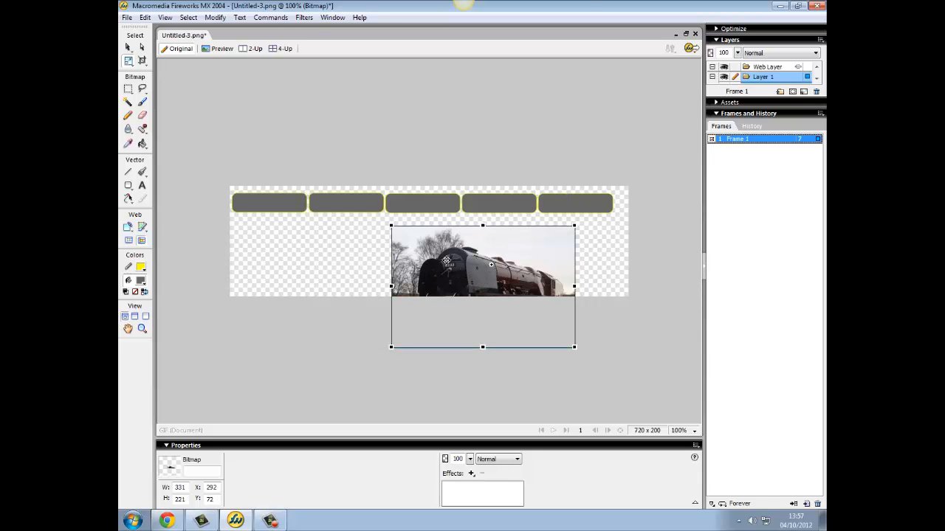
pyautogui.moveTo(446, 261); pyautogui.dragTo(491, 250)
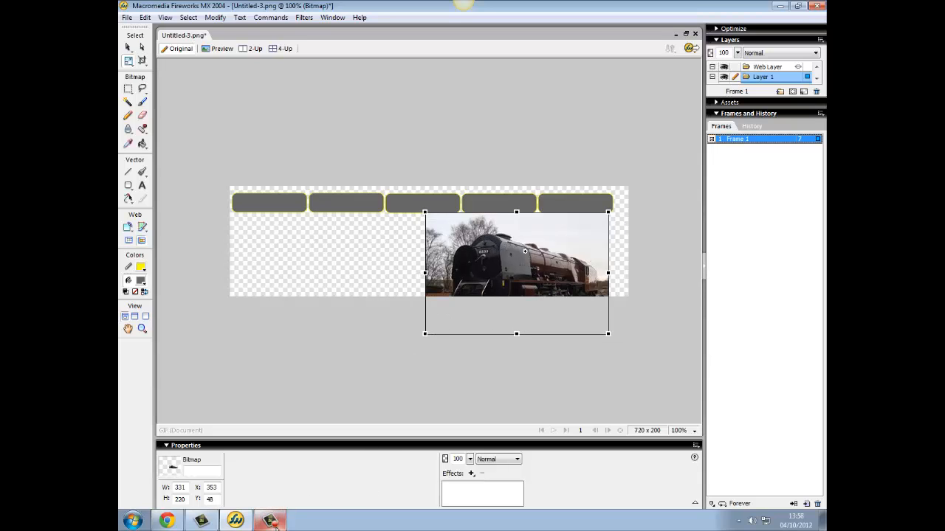
pyautogui.rightClick(271, 522)
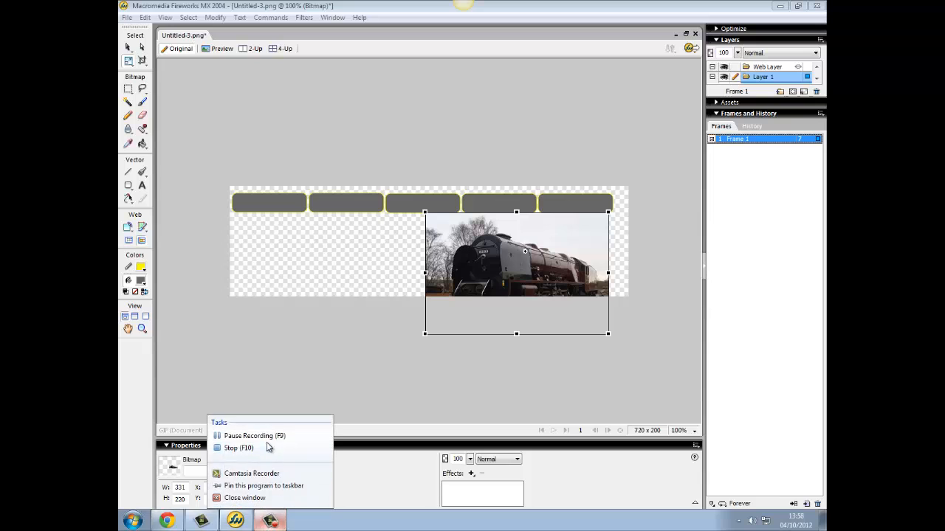
pyautogui.click(267, 437)
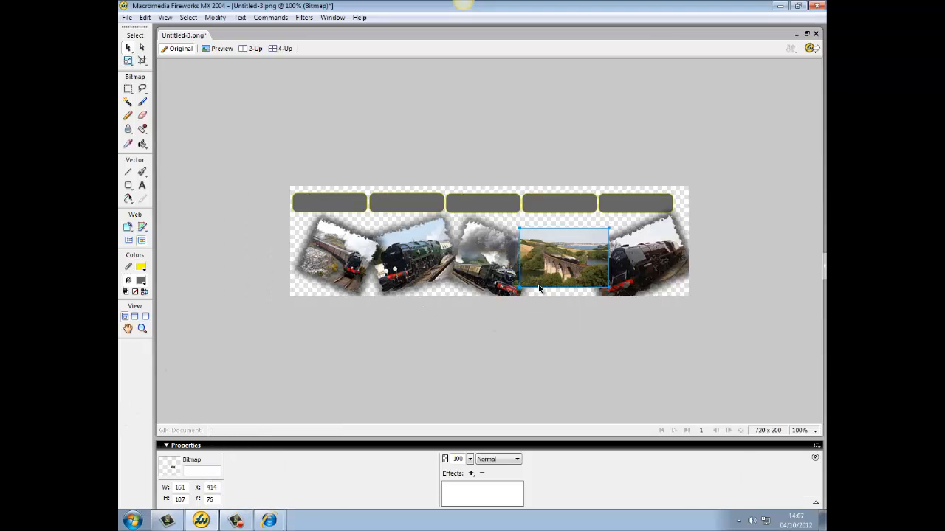
# Add a Glow effect to the viaduct picture and set the glow colour to black
pyautogui.click(470, 473)
pyautogui.moveTo(557, 431)
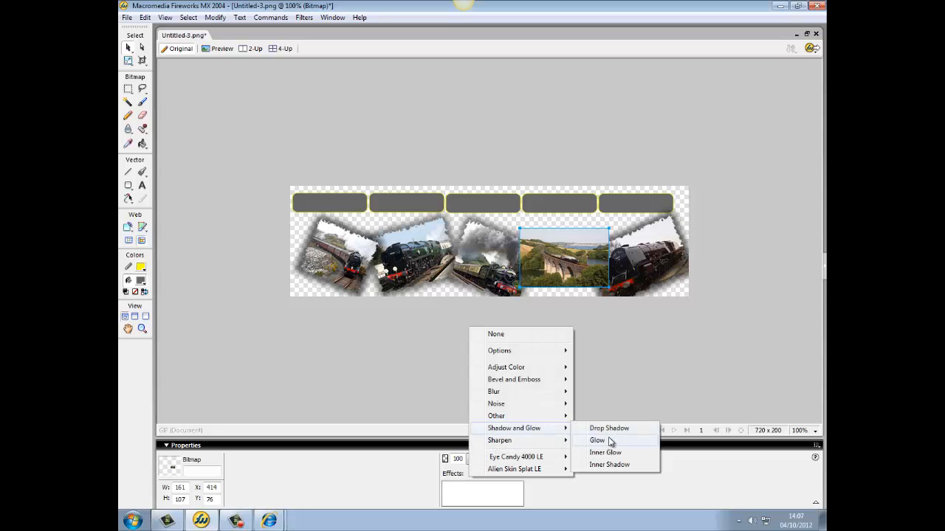
pyautogui.click(663, 439)
pyautogui.click(485, 485)
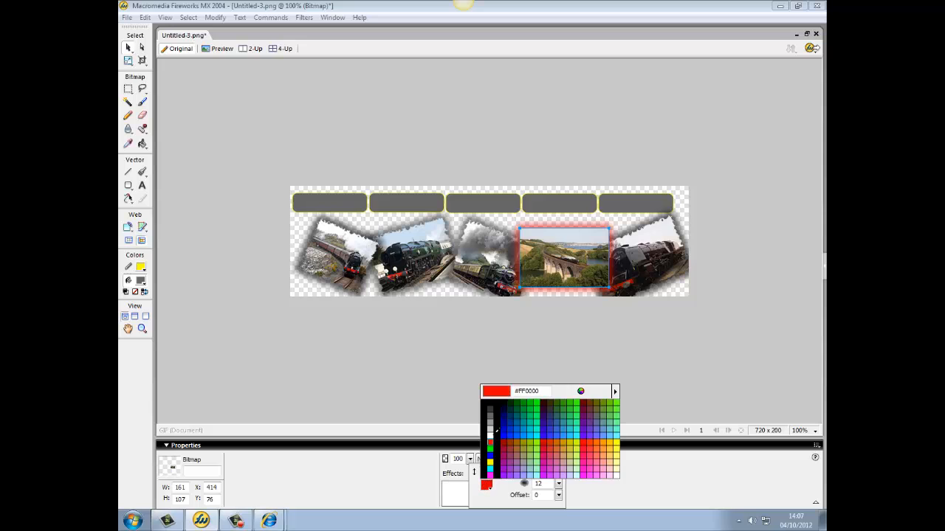
pyautogui.click(490, 408)
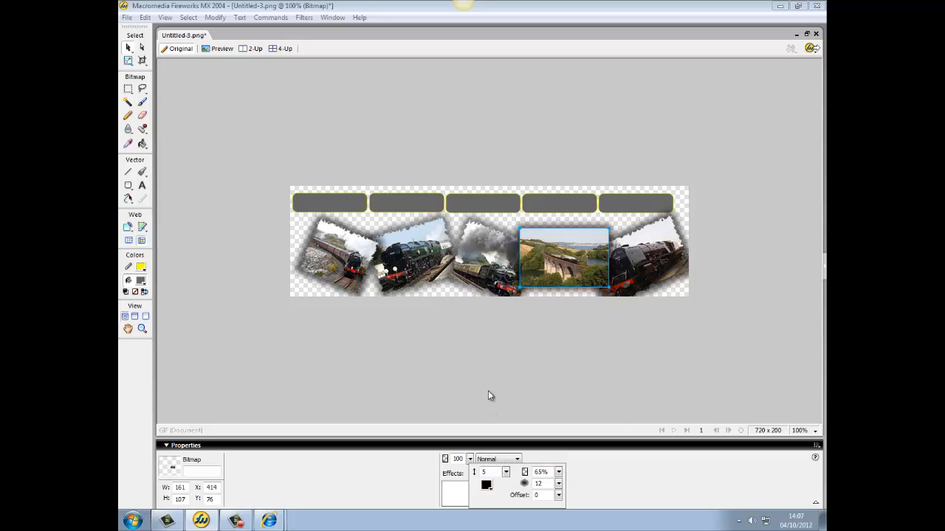
pyautogui.click(286, 19)
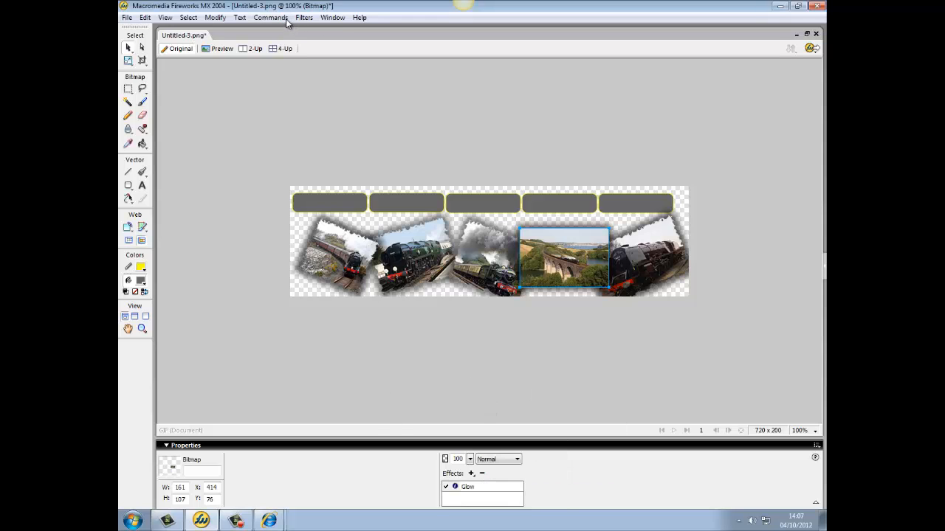
# Apply the Alien Skin Splat Edges filter to the viaduct picture with the Torn Paper edge mode
pyautogui.click(286, 19)
pyautogui.moveTo(306, 22)
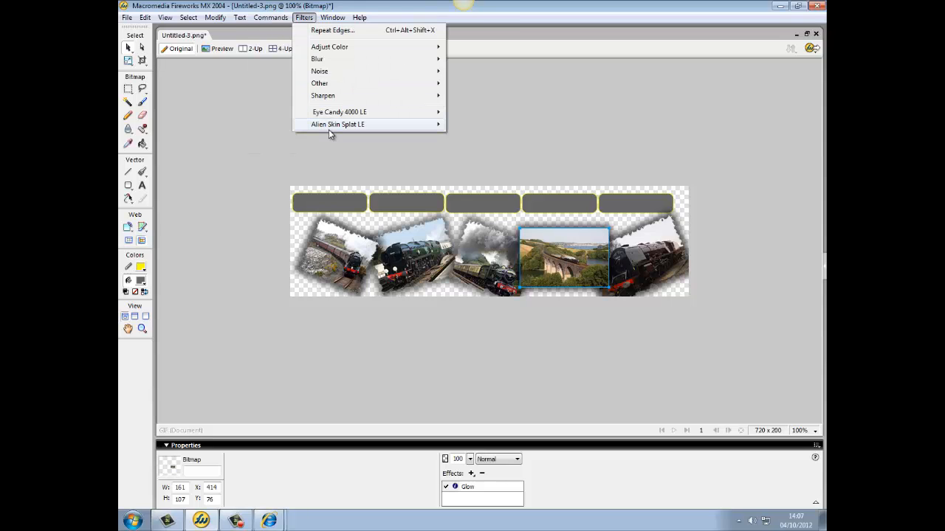
pyautogui.moveTo(329, 127)
pyautogui.click(502, 126)
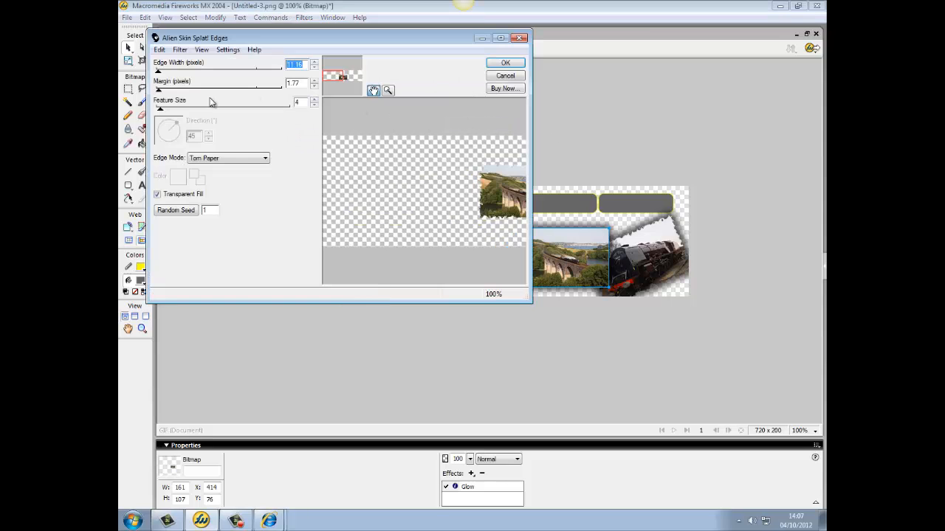
pyautogui.click(493, 63)
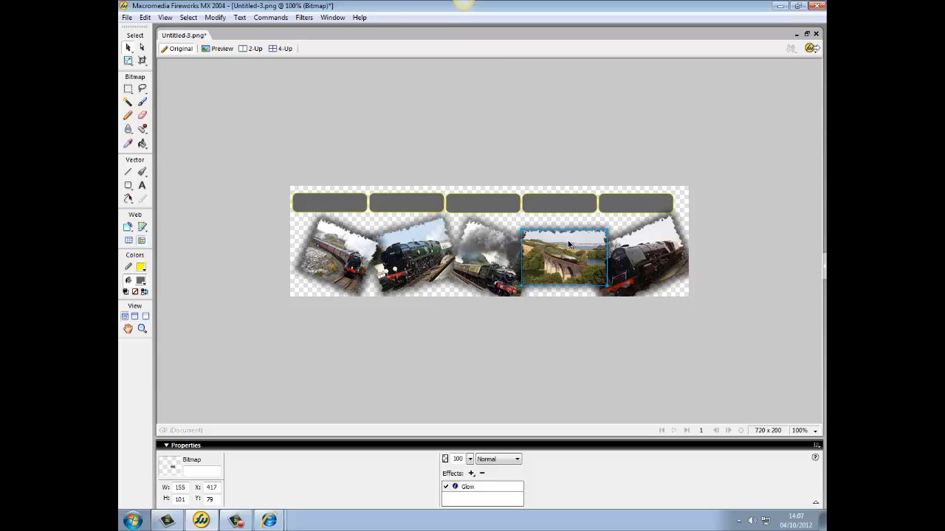
# Rotate the viaduct picture clockwise and scale it down to about 151 × 132 px at about X 434, Y 76
pyautogui.click(129, 61)
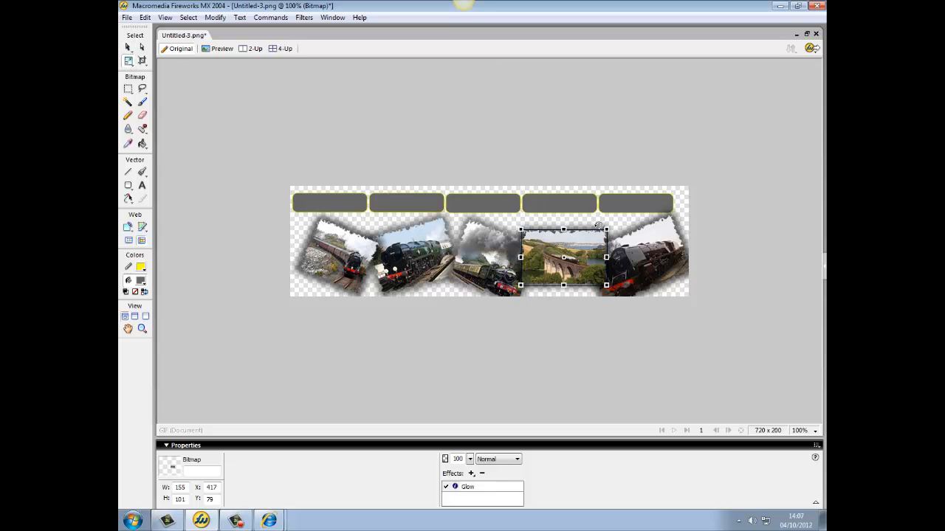
pyautogui.moveTo(609, 219); pyautogui.dragTo(621, 248)
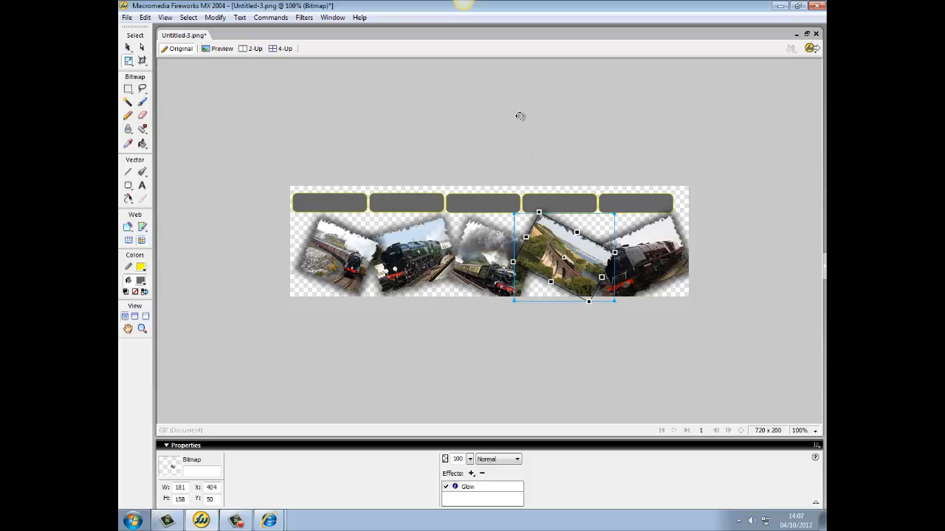
pyautogui.click(128, 47)
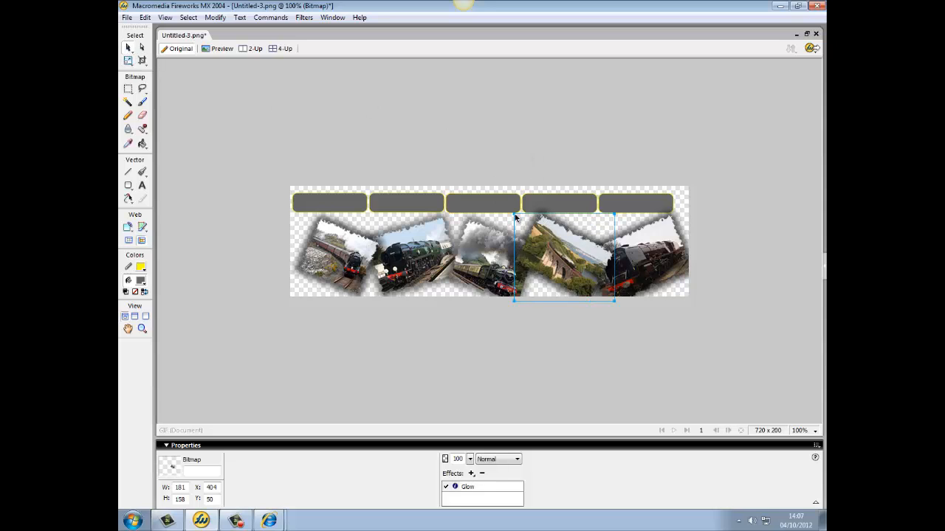
pyautogui.moveTo(514, 214); pyautogui.dragTo(530, 229)
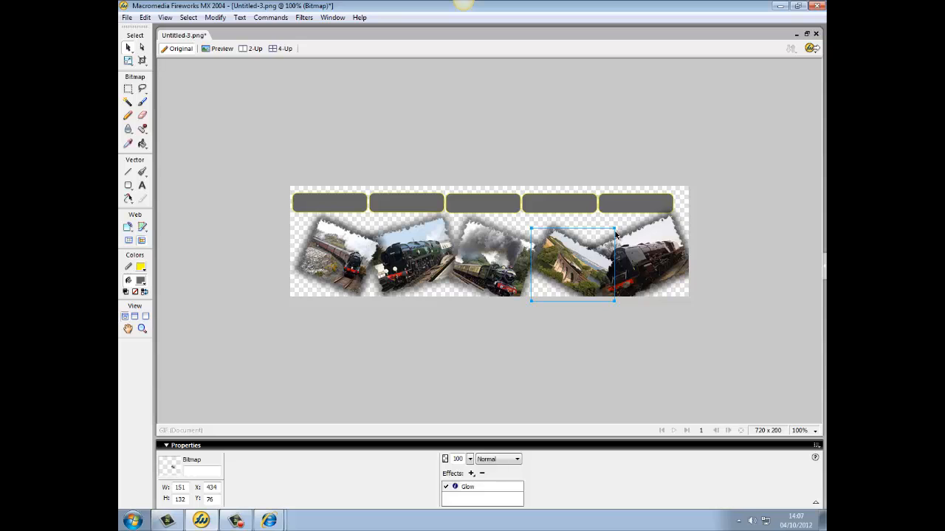
# Rotate the viaduct picture slightly counterclockwise so its bounding box is about 143 × 110 px
pyautogui.click(128, 61)
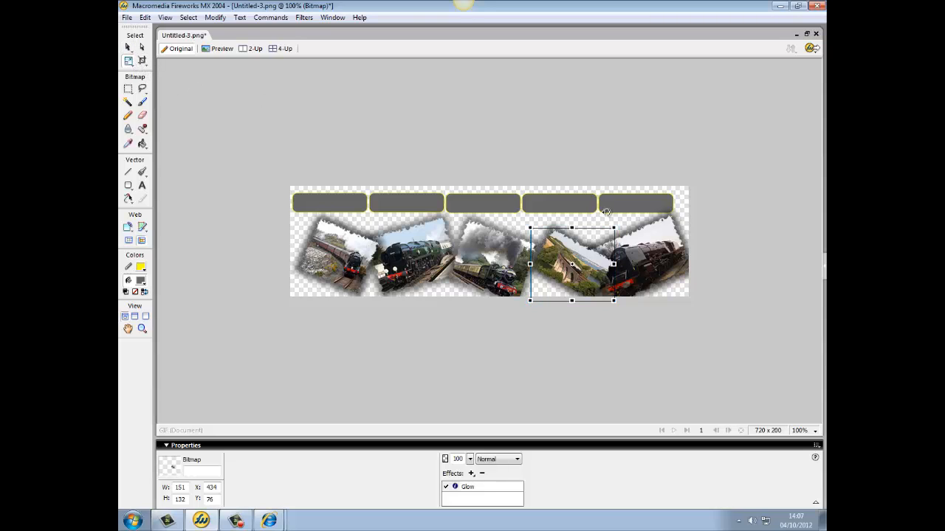
pyautogui.moveTo(617, 220); pyautogui.dragTo(602, 210)
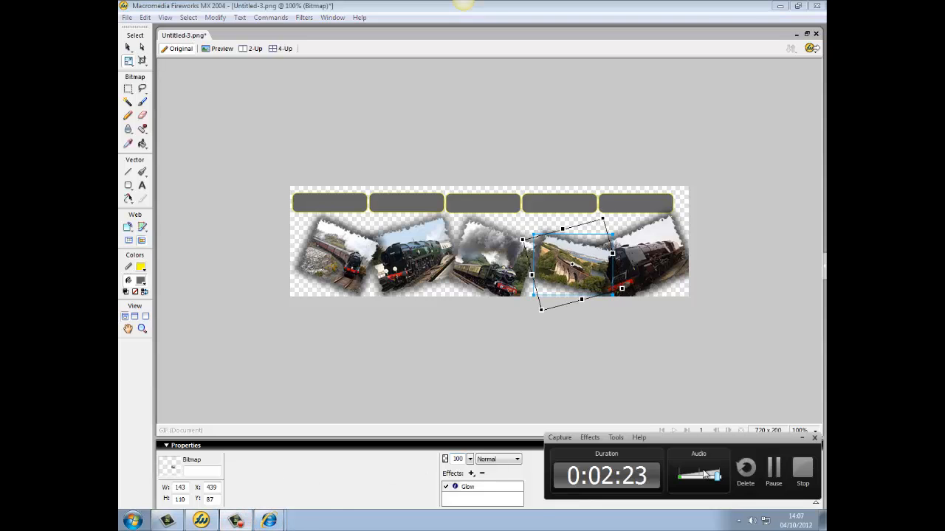
pyautogui.click(774, 472)
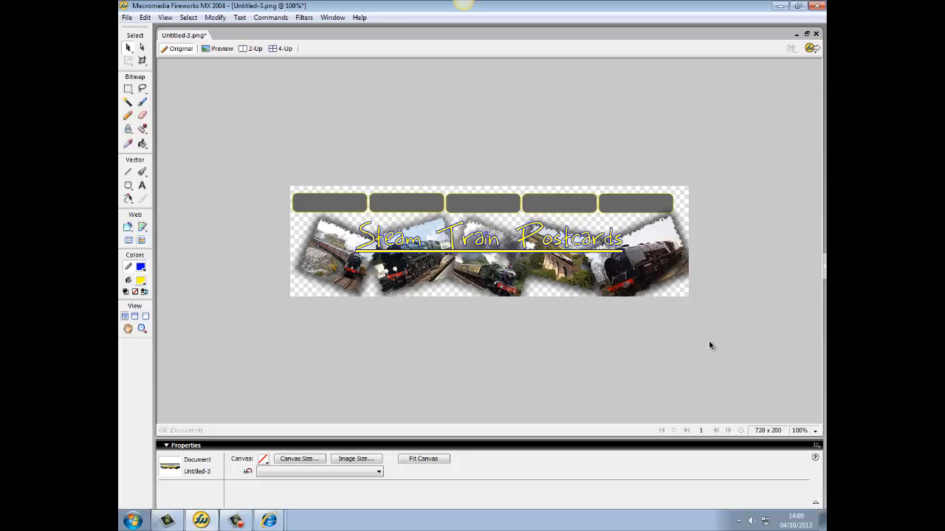
pyautogui.click(460, 281)
pyautogui.click(330, 254)
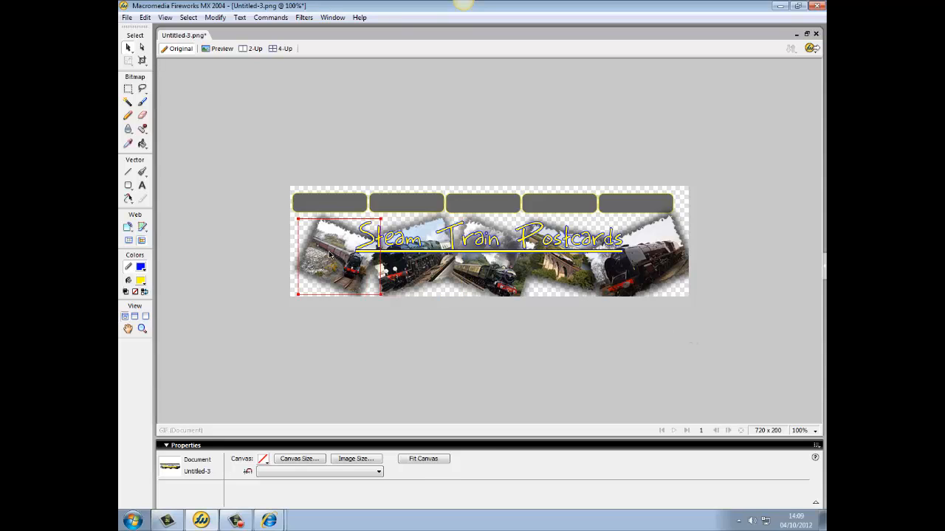
pyautogui.click(329, 255)
pyautogui.click(302, 18)
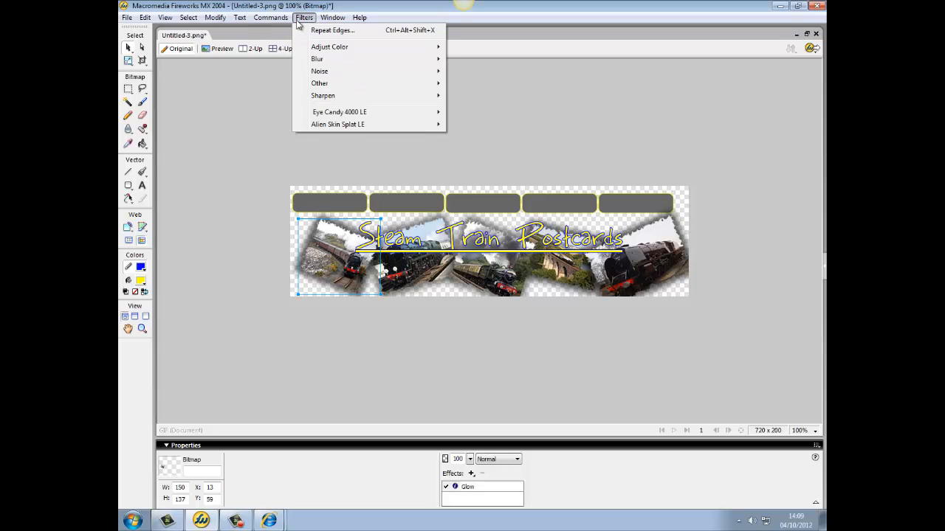
pyautogui.moveTo(343, 126)
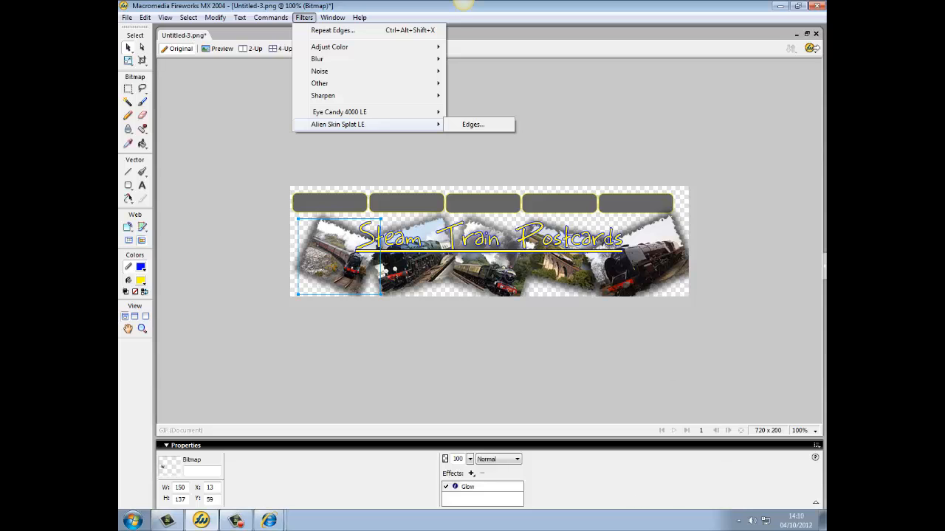
pyautogui.click(236, 521)
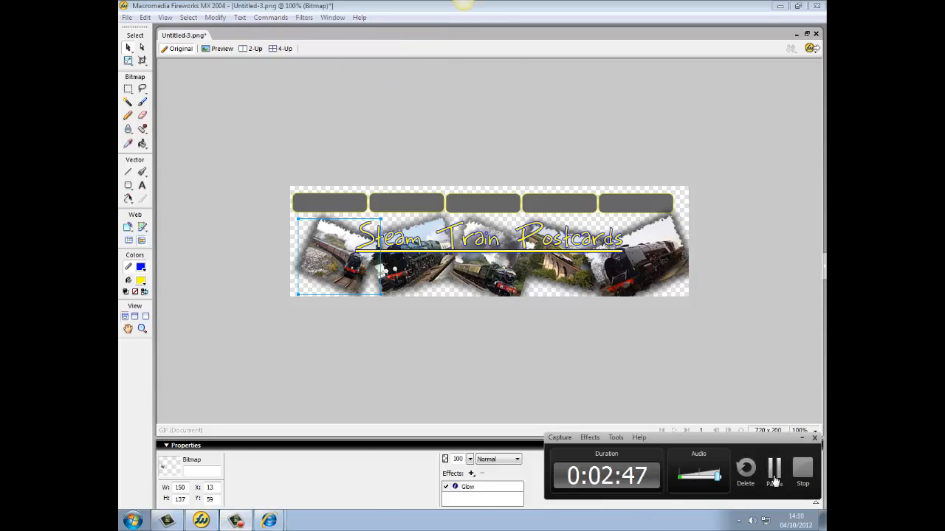
pyautogui.click(774, 482)
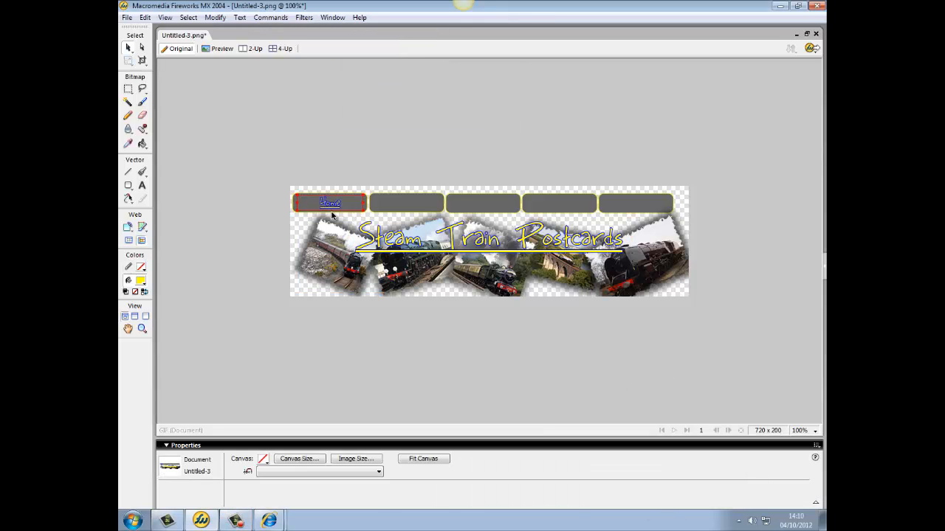
# Copy the Home label from the first button onto the second and third buttons
pyautogui.click(377, 231)
pyautogui.click(331, 203)
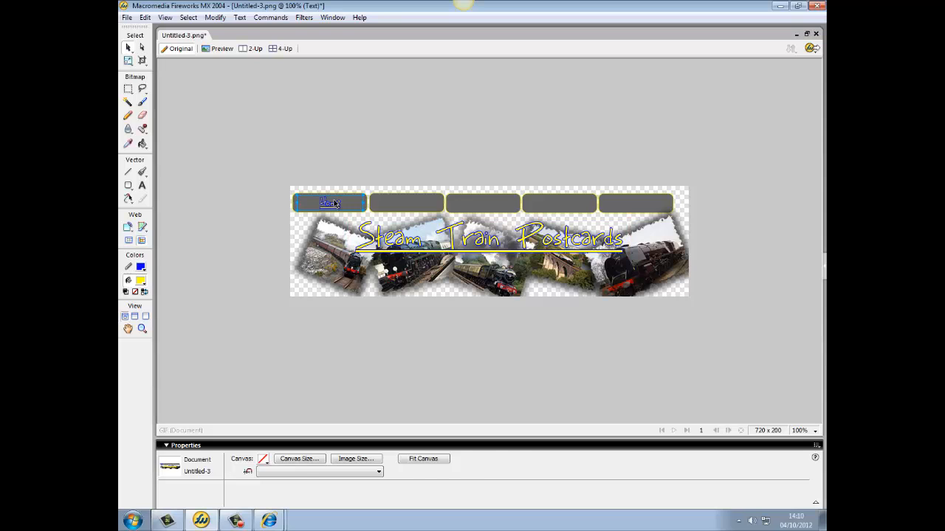
pyautogui.moveTo(331, 203); pyautogui.dragTo(491, 209)
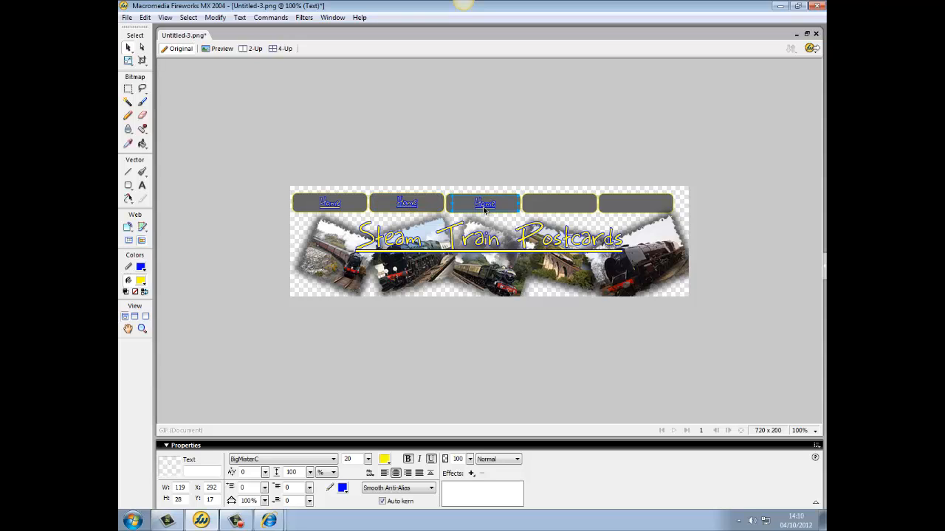
# Place copies of the Home label on the fourth and fifth buttons, nudging the fourth to the right and ending the fifth at about X 566, Y 16
pyautogui.moveTo(506, 204); pyautogui.dragTo(552, 203)
pyautogui.press('Right')
pyautogui.press('Right')
pyautogui.press('Right')
pyautogui.press('Right')
pyautogui.press('Right')
pyautogui.press('Right')
pyautogui.press('Right')
pyautogui.moveTo(530, 208); pyautogui.dragTo(621, 207)
pyautogui.click(237, 524)
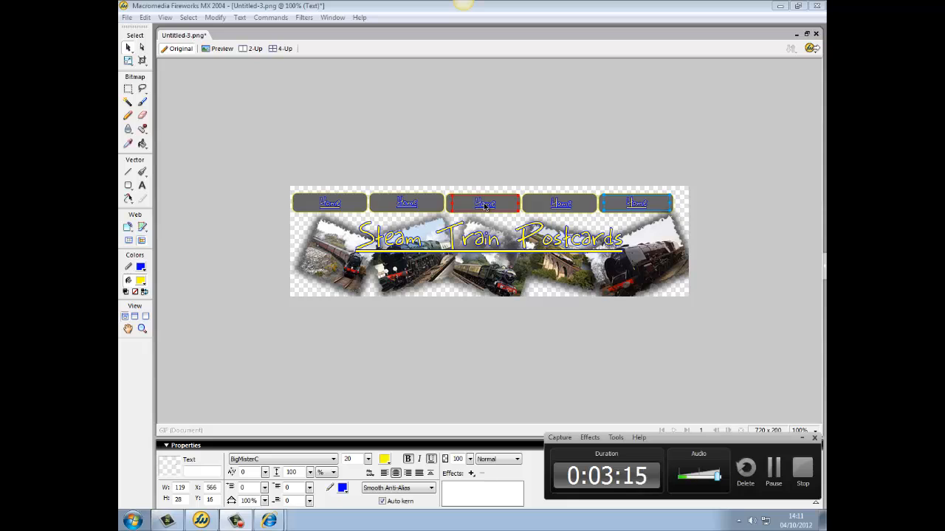
pyautogui.click(777, 478)
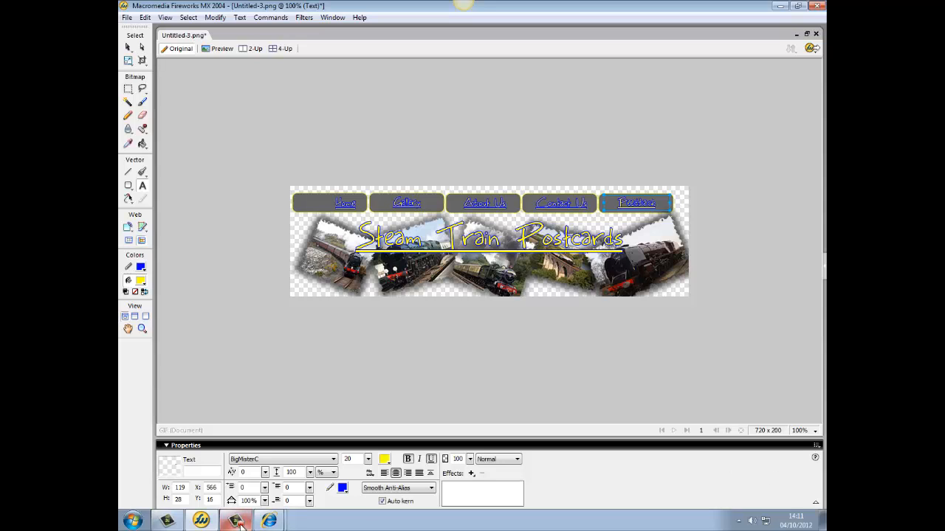
pyautogui.moveTo(241, 526)
pyautogui.click(237, 522)
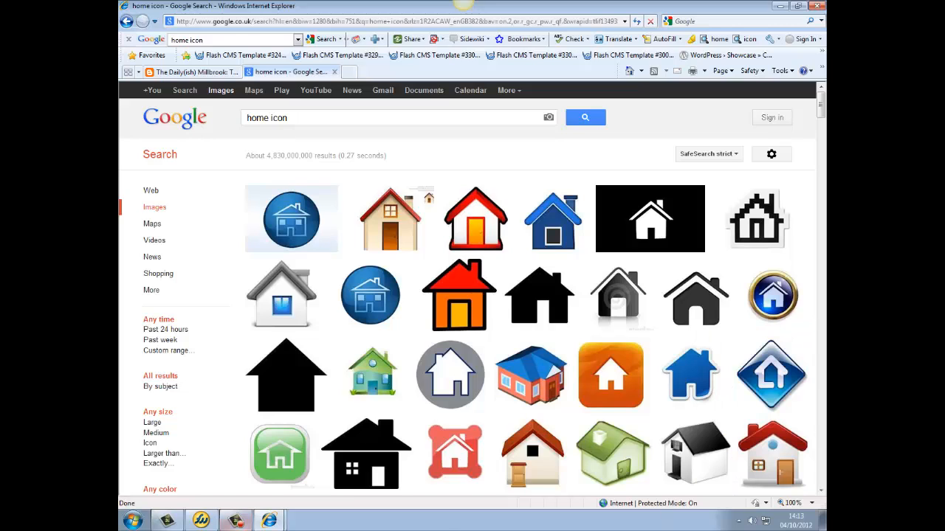
pyautogui.moveTo(236, 521)
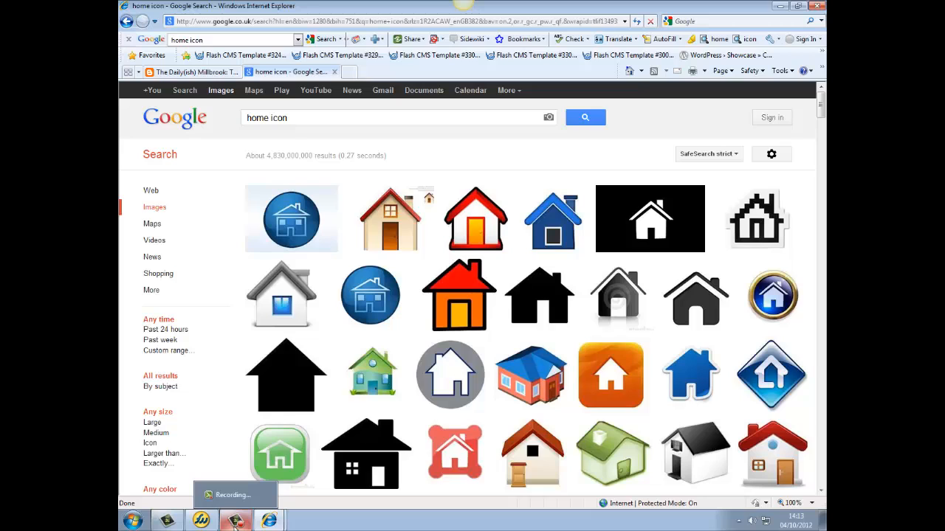
pyautogui.click(236, 521)
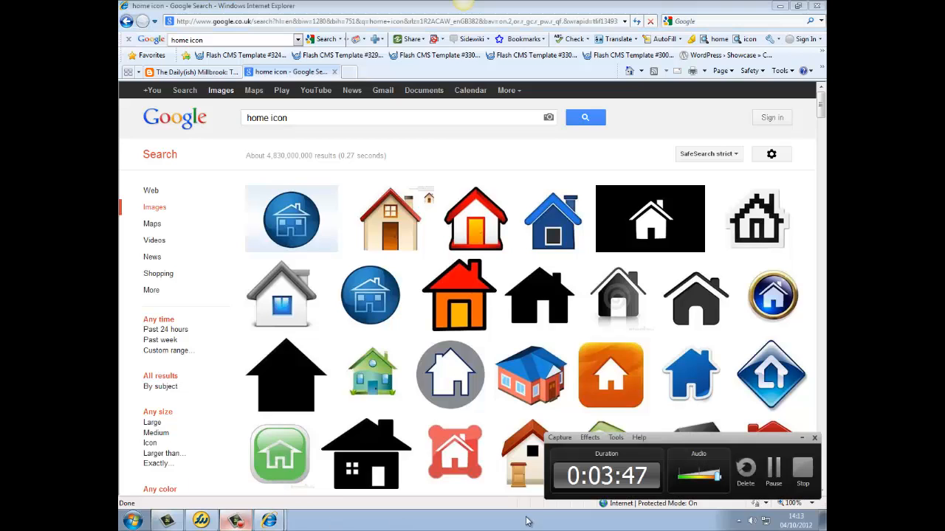
pyautogui.click(772, 472)
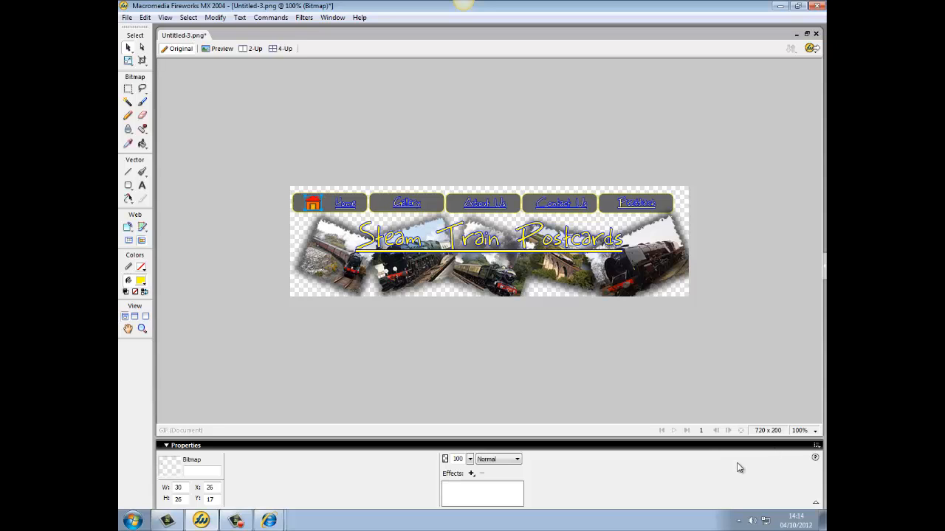
# Expand the side panels and lower the opacity of the house icon on the Home button to 56
pyautogui.click(726, 288)
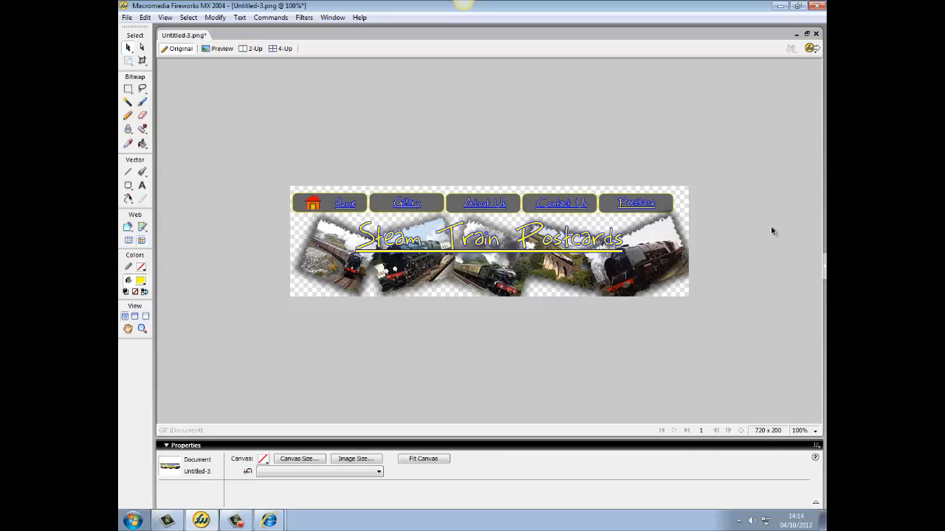
pyautogui.click(822, 265)
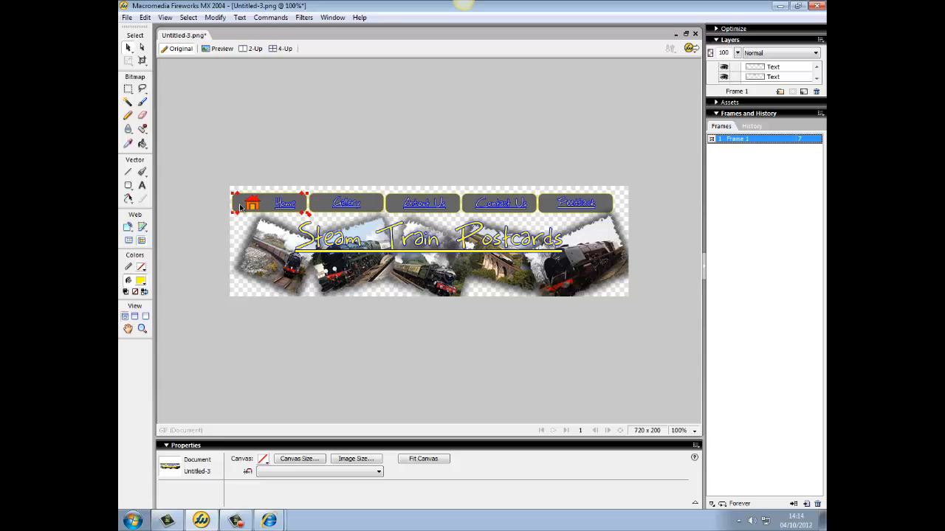
pyautogui.click(251, 207)
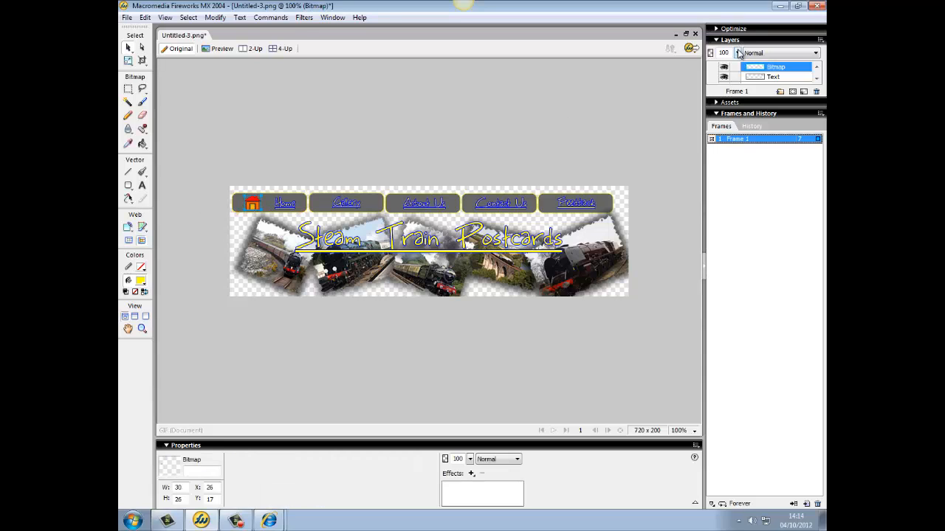
pyautogui.moveTo(737, 53); pyautogui.dragTo(744, 84)
pyautogui.click(493, 142)
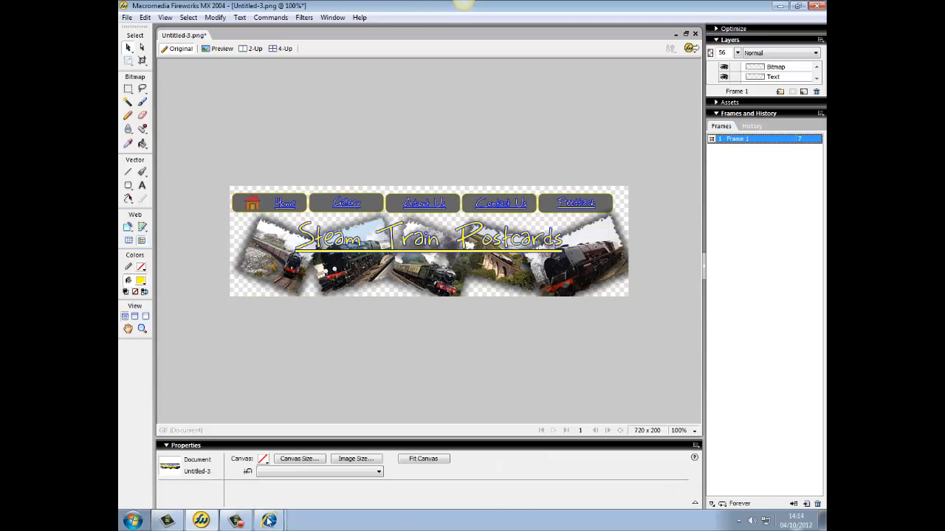
pyautogui.click(236, 521)
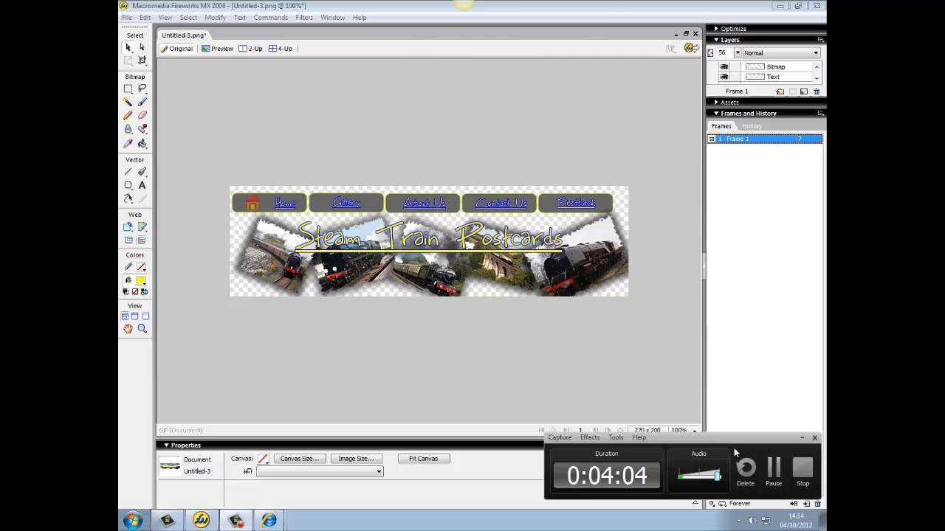
pyautogui.click(773, 468)
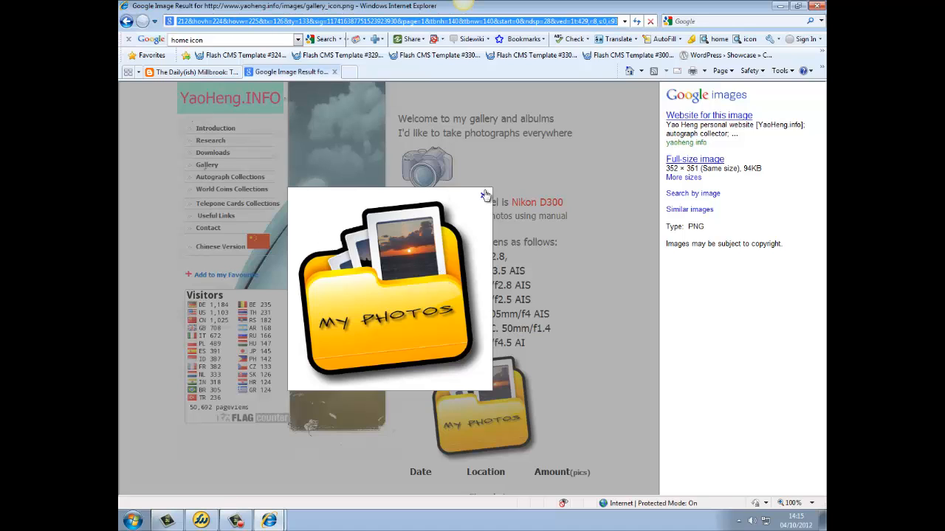
# Open the source website of the My Photos gallery icon and copy the page's web address
pyautogui.moveTo(228, 22); pyautogui.dragTo(138, 25)
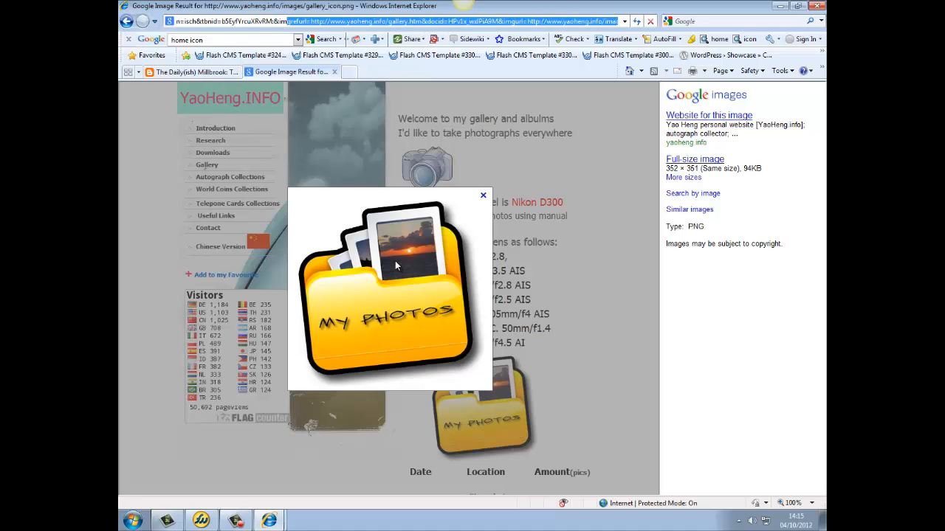
pyautogui.click(694, 116)
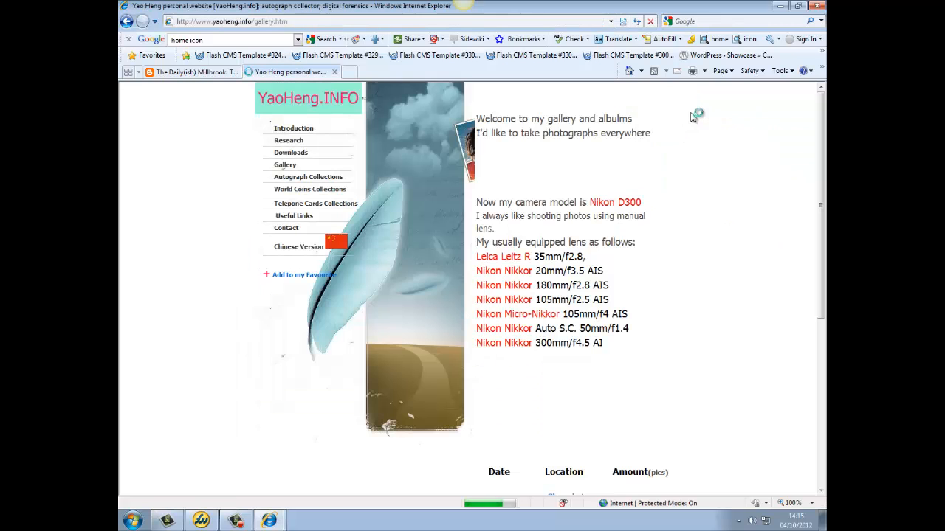
pyautogui.click(311, 20)
pyautogui.hotkey('ctrl', 'c')
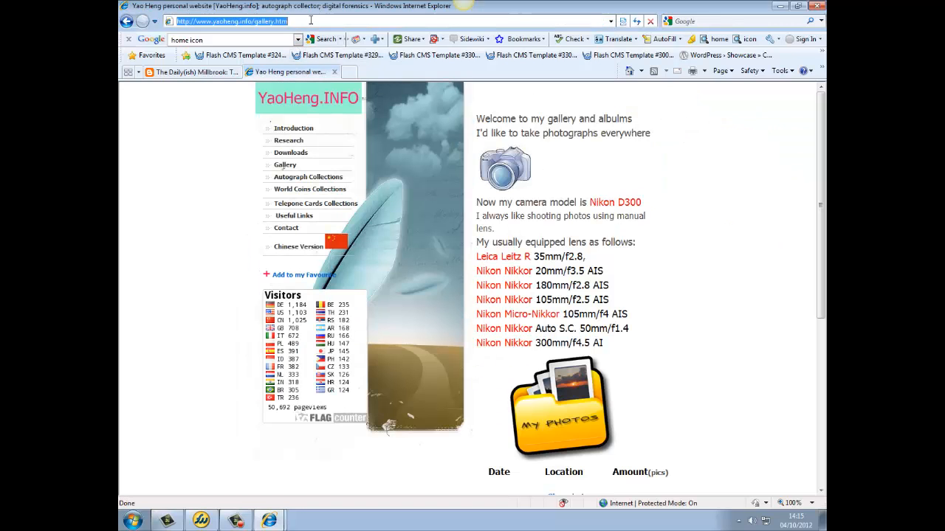
# Open Microsoft Word, enter the heading Gallery Icon in the blank document and paste the copied web address below it
pyautogui.click(133, 520)
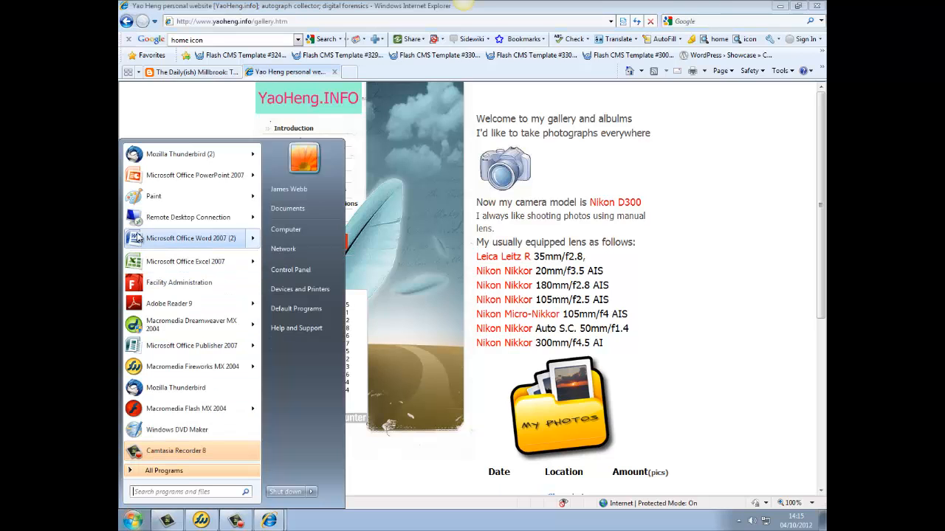
pyautogui.click(136, 235)
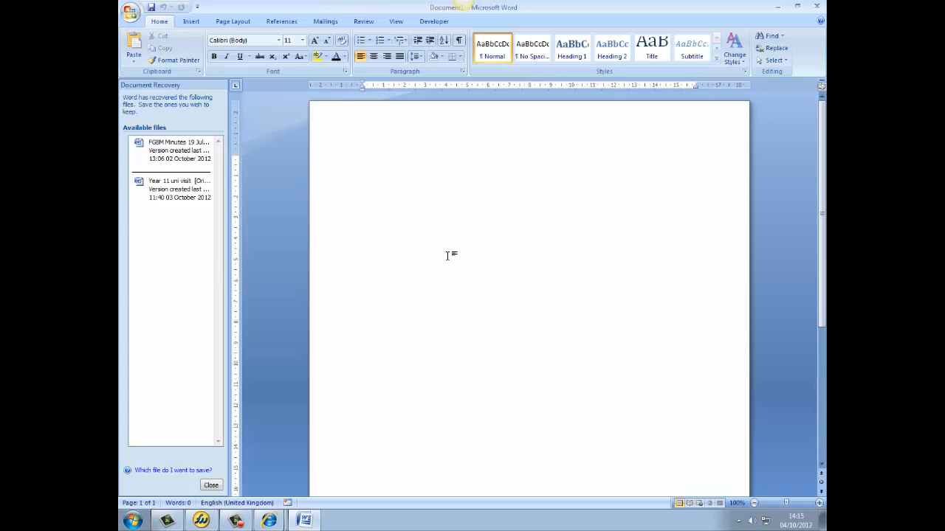
pyautogui.write('Gallery Icon')
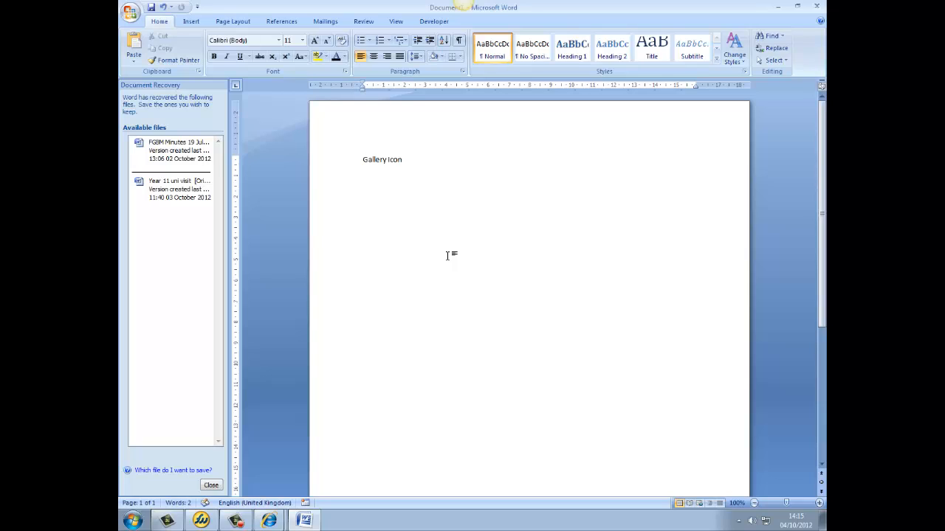
pyautogui.hotkey('ctrl', 'v')
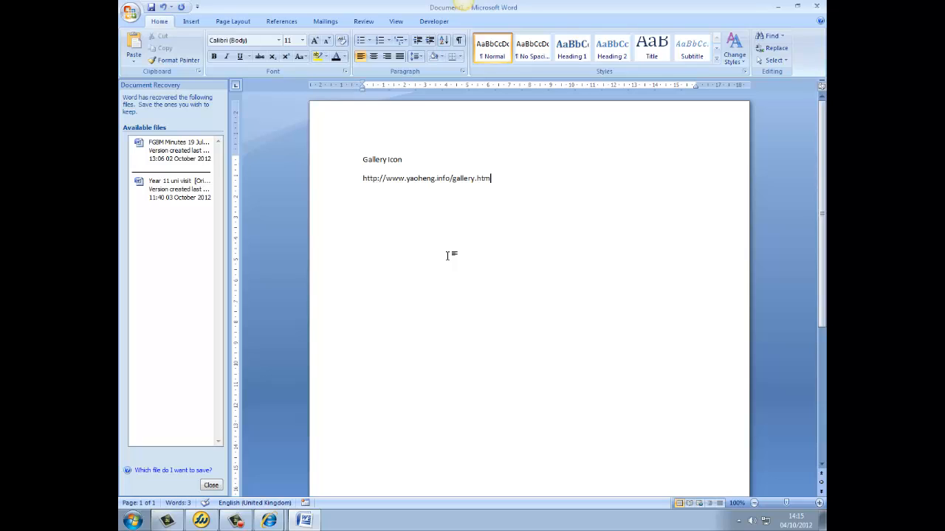
# Add the heading Home Icon on a new line below the gallery icon's web address
pyautogui.press('Return')
pyautogui.write('Home')
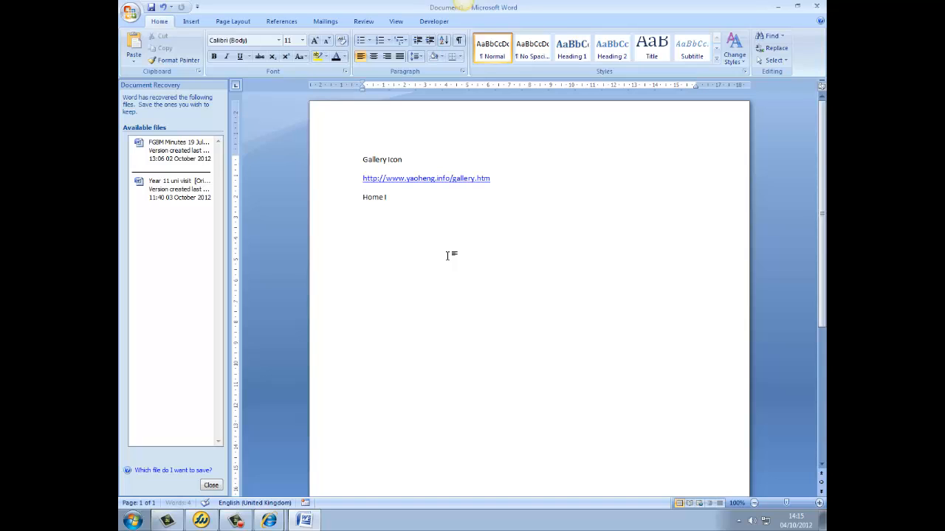
pyautogui.write(' ICon')
pyautogui.press('BackSpace')
pyautogui.press('BackSpace')
pyautogui.press('BackSpace')
pyautogui.click(236, 520)
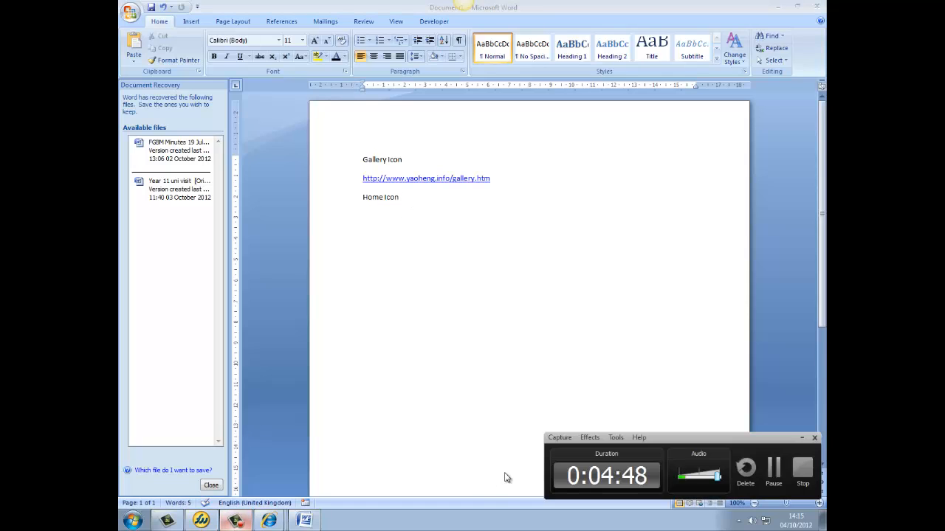
pyautogui.click(774, 472)
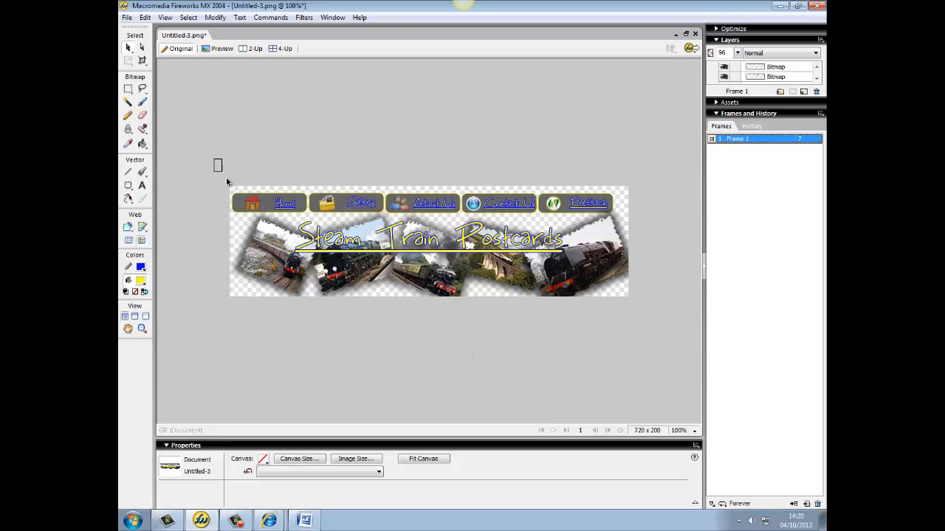
# In Fireworks, convert the Home button's rounded rectangle, house icon and text into a symbol of type Button
pyautogui.moveTo(226, 181); pyautogui.dragTo(307, 215)
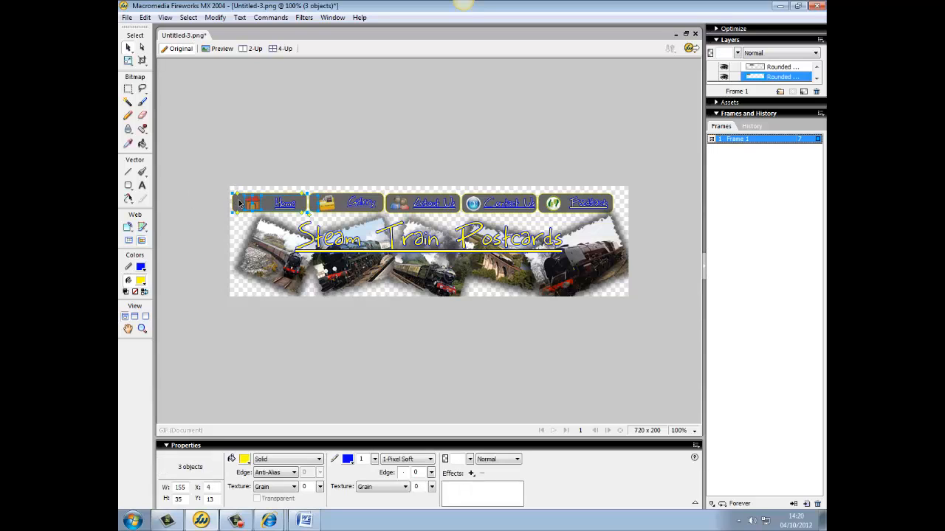
pyautogui.press('F8')
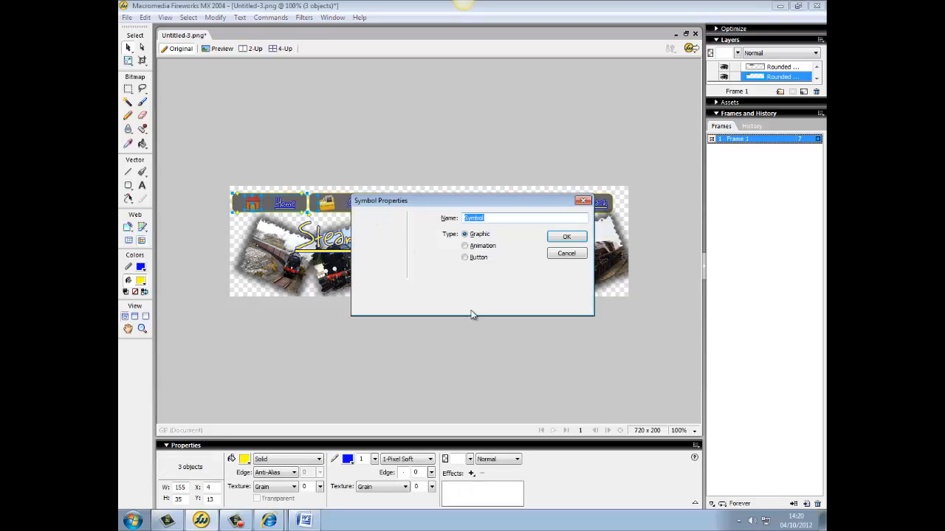
pyautogui.click(476, 257)
pyautogui.click(558, 243)
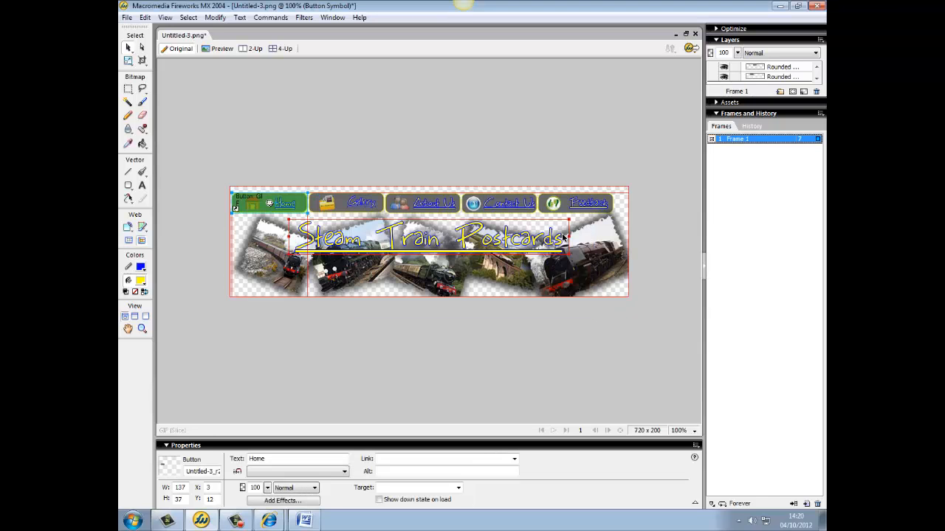
# Open the Home button symbol for editing, copy the Up graphic into its Over state and fill the rectangle dark red
pyautogui.doubleClick(255, 208)
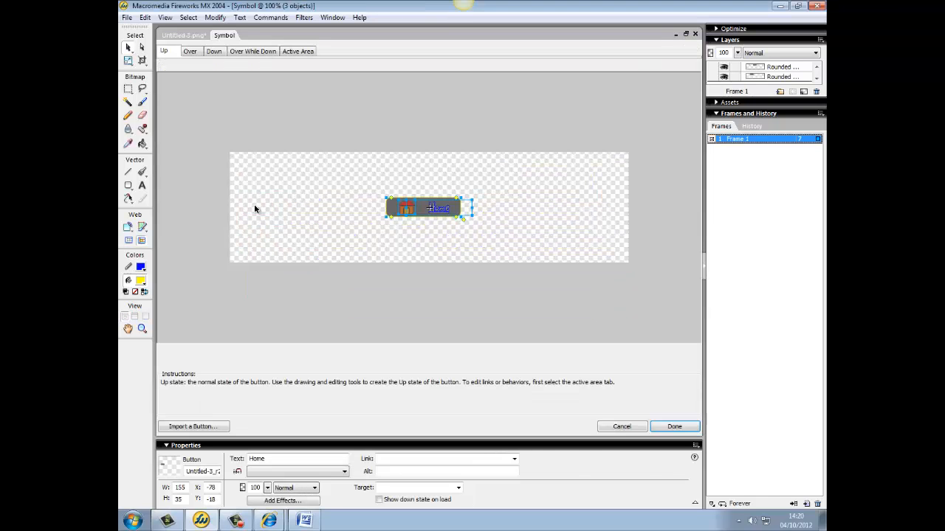
pyautogui.click(189, 51)
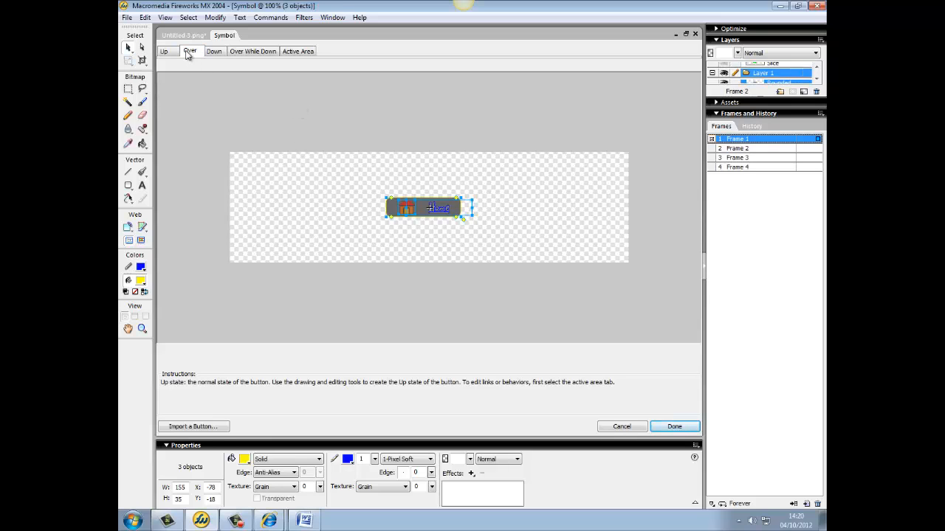
pyautogui.click(654, 366)
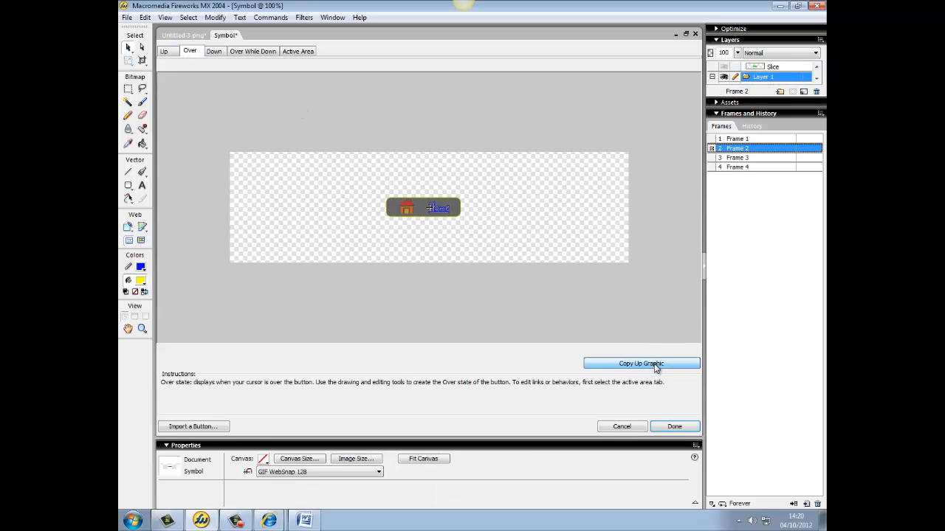
pyautogui.click(392, 211)
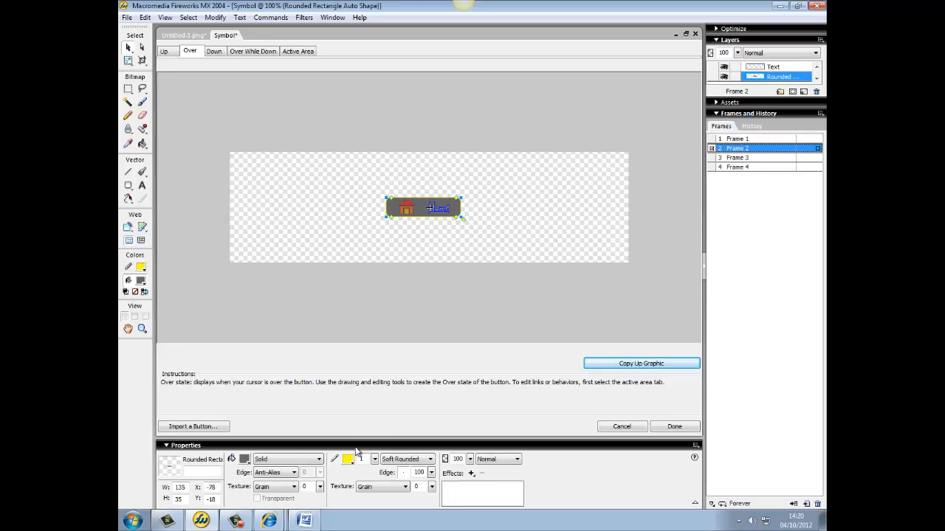
pyautogui.click(244, 459)
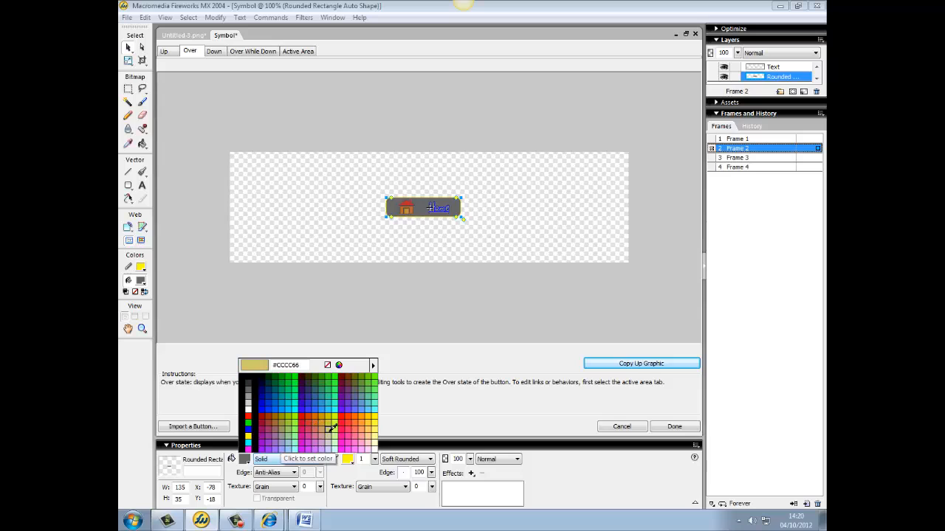
pyautogui.click(344, 375)
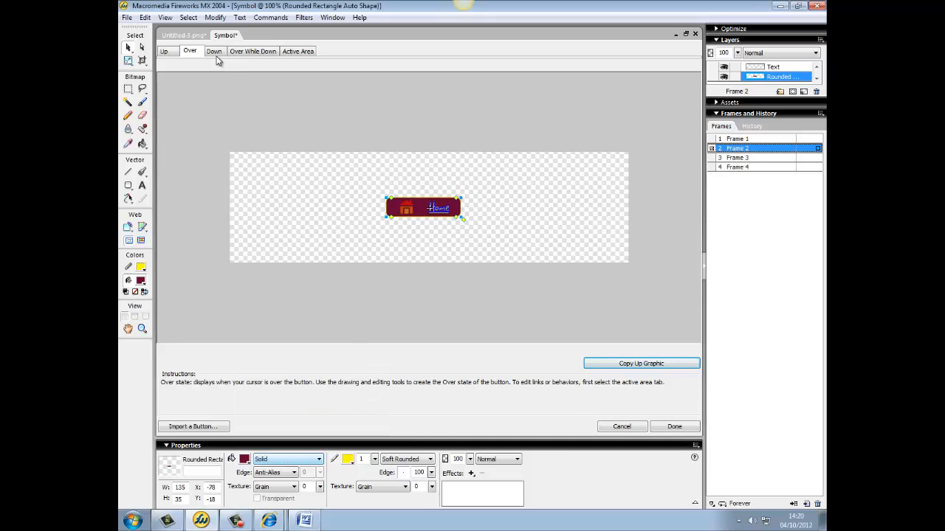
pyautogui.click(244, 459)
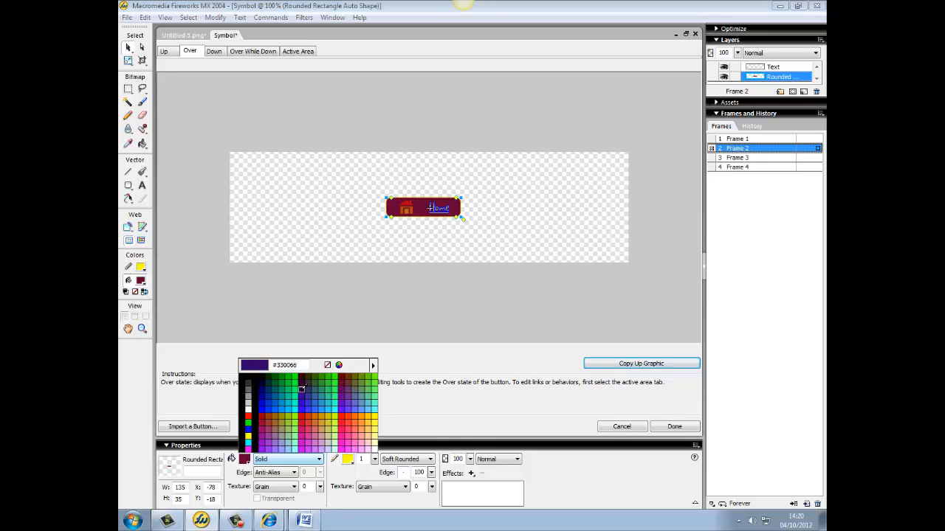
pyautogui.click(341, 376)
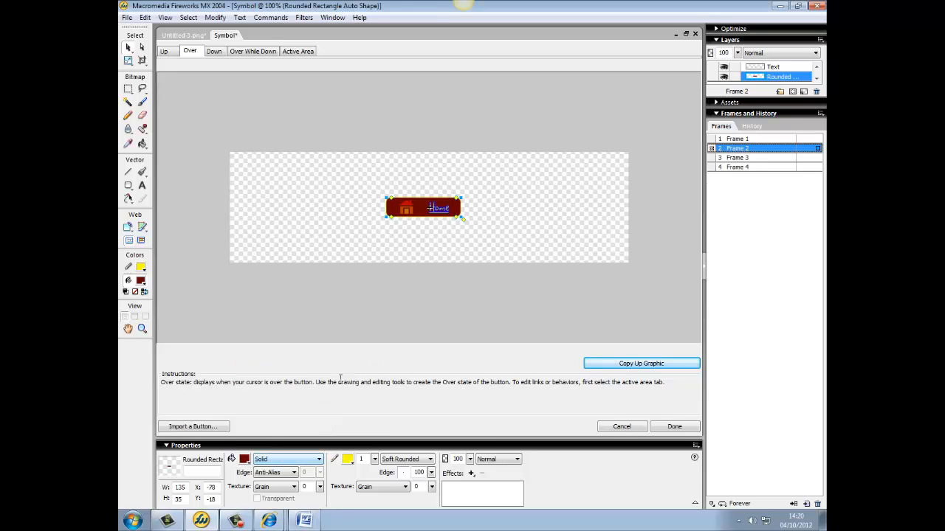
# Copy the Over graphic into the Home button's Down state and fill its rectangle with very dark navy blue
pyautogui.click(214, 52)
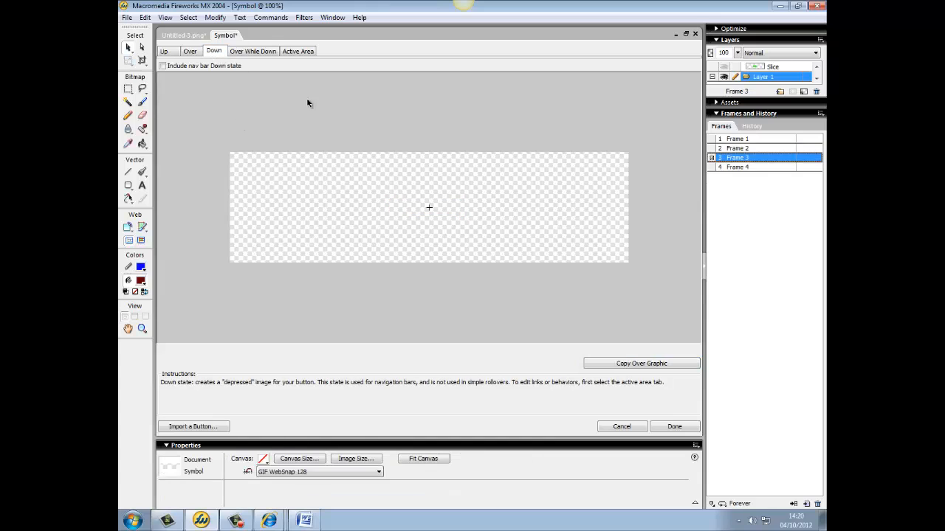
pyautogui.click(632, 364)
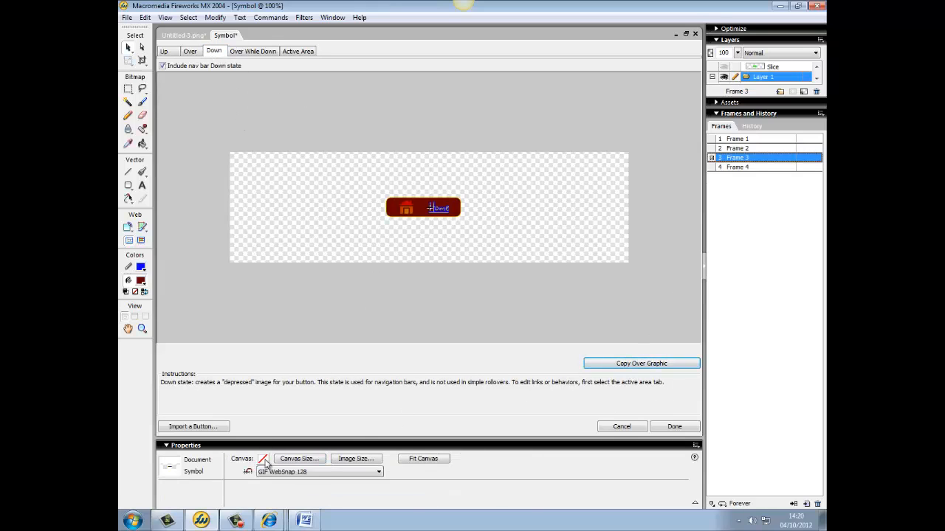
pyautogui.click(442, 205)
pyautogui.click(414, 215)
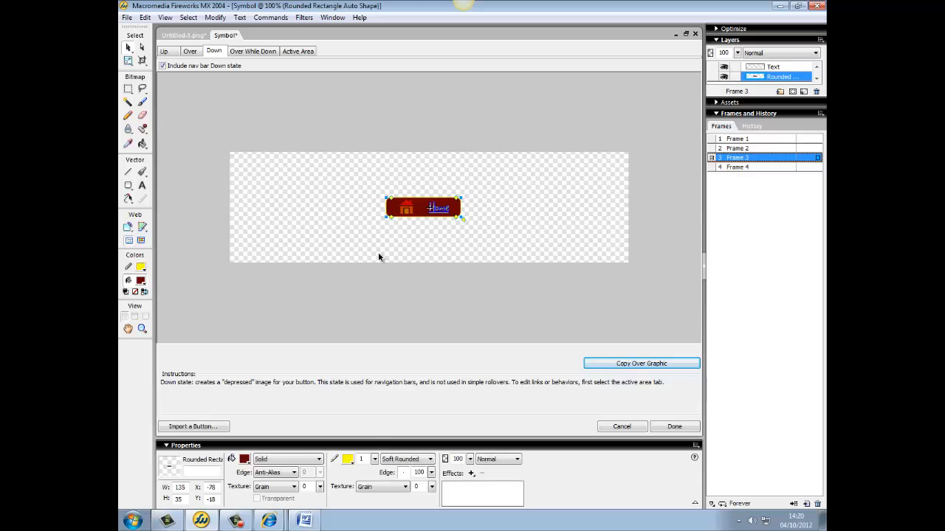
pyautogui.click(245, 460)
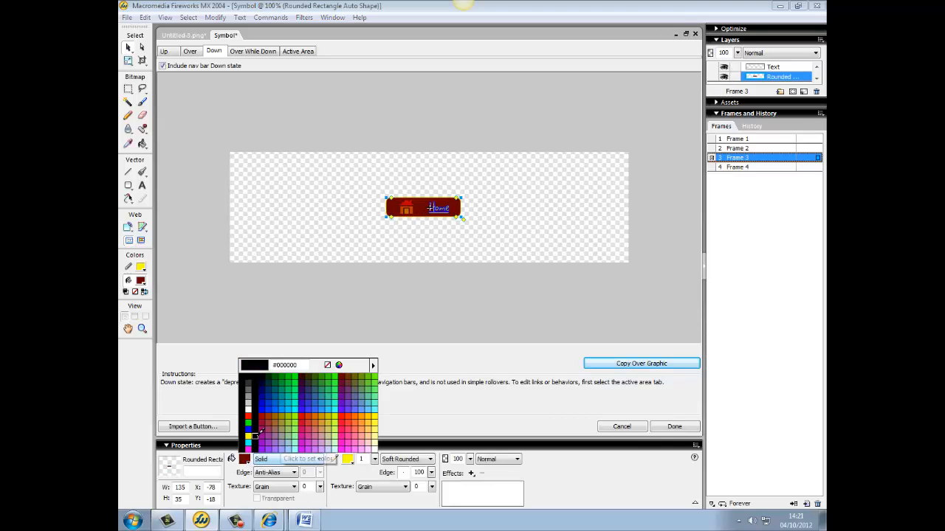
pyautogui.click(261, 382)
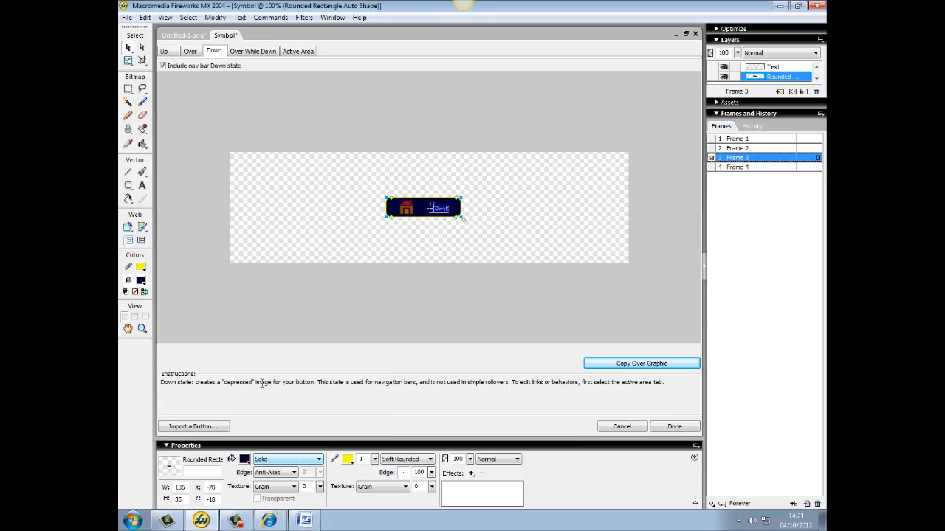
# Copy the Down graphic into the Home button's Over While Down state
pyautogui.click(235, 54)
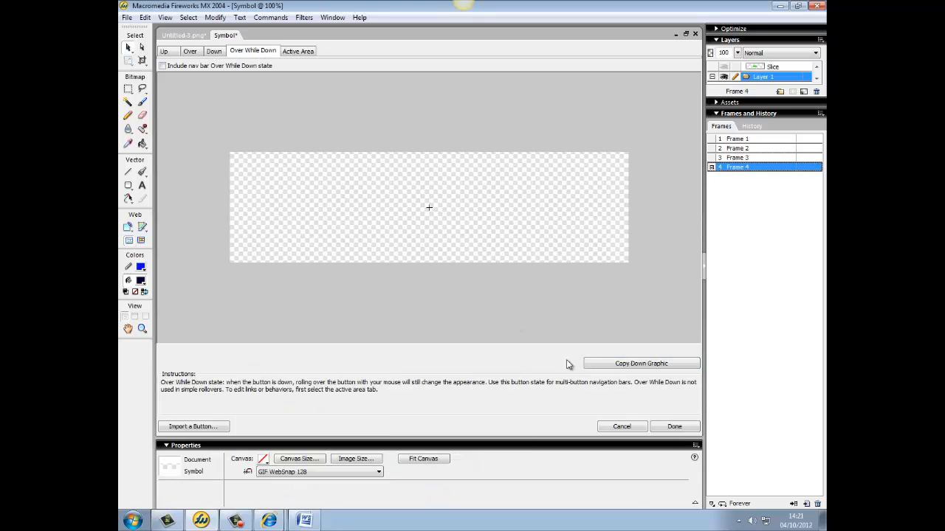
pyautogui.click(601, 358)
pyautogui.click(301, 52)
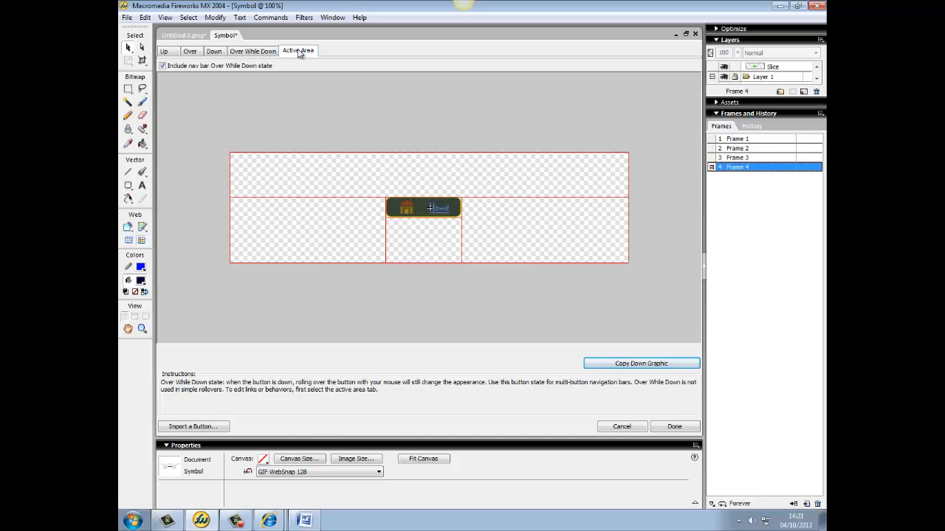
pyautogui.click(255, 52)
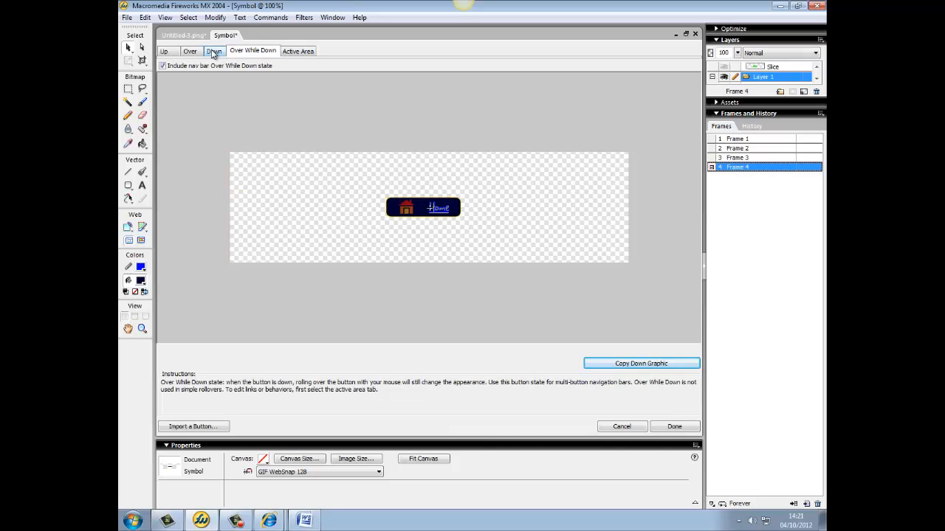
# Set the link of the Home button's active area slice to index.htm and finish editing the symbol
pyautogui.click(298, 51)
pyautogui.click(406, 216)
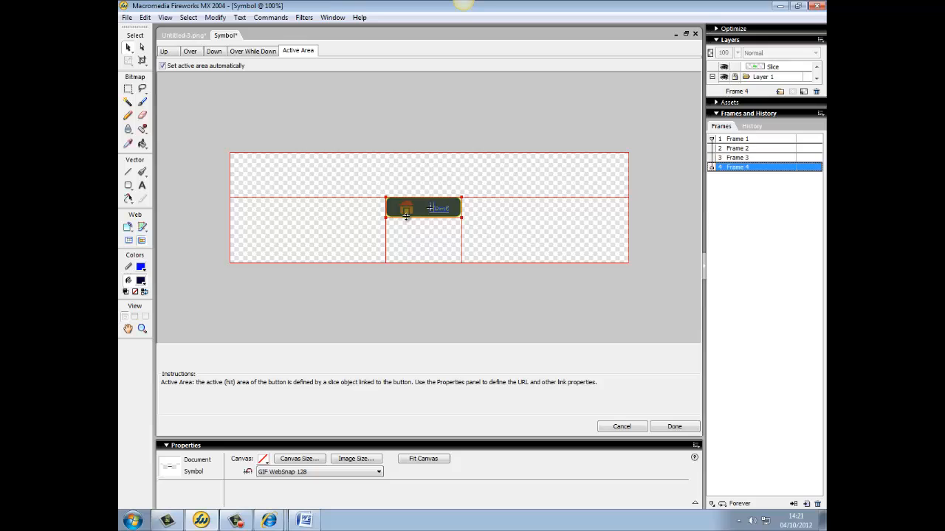
pyautogui.click(406, 215)
pyautogui.click(424, 459)
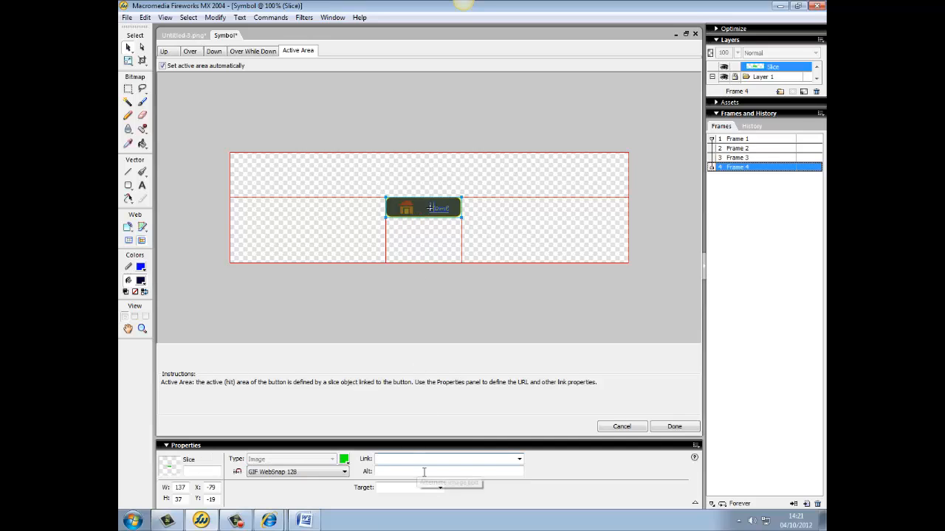
pyautogui.write('index.htm')
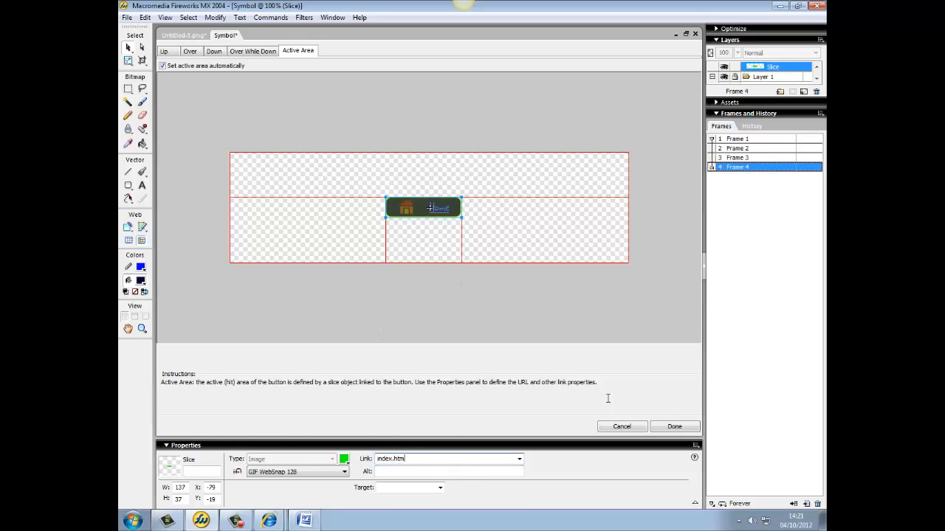
pyautogui.click(670, 430)
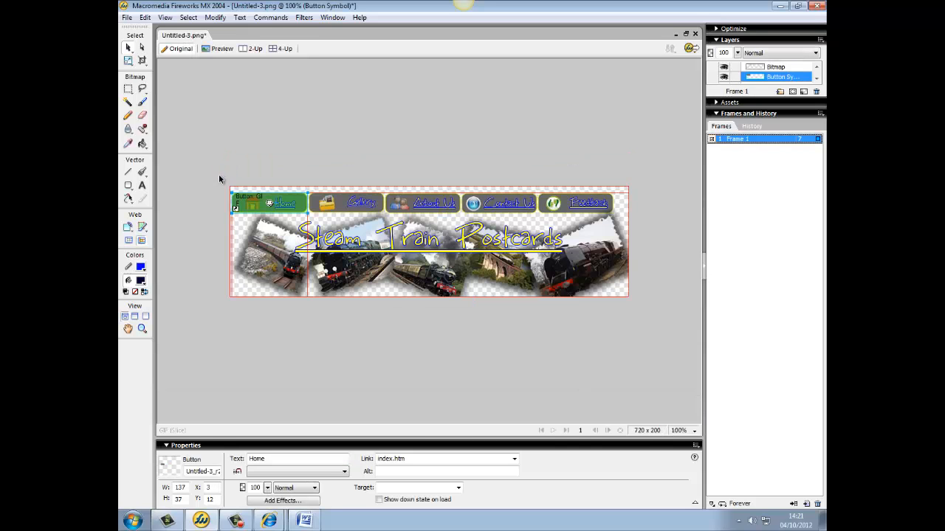
# Preview the banner in the web browser, test the Home button's rollover and link, and return to the banner page
pyautogui.press('F12')
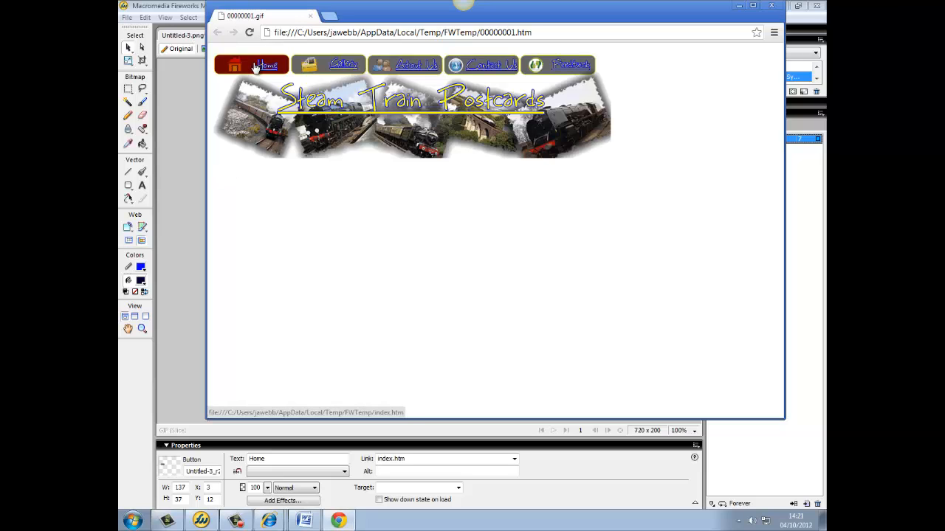
pyautogui.click(254, 66)
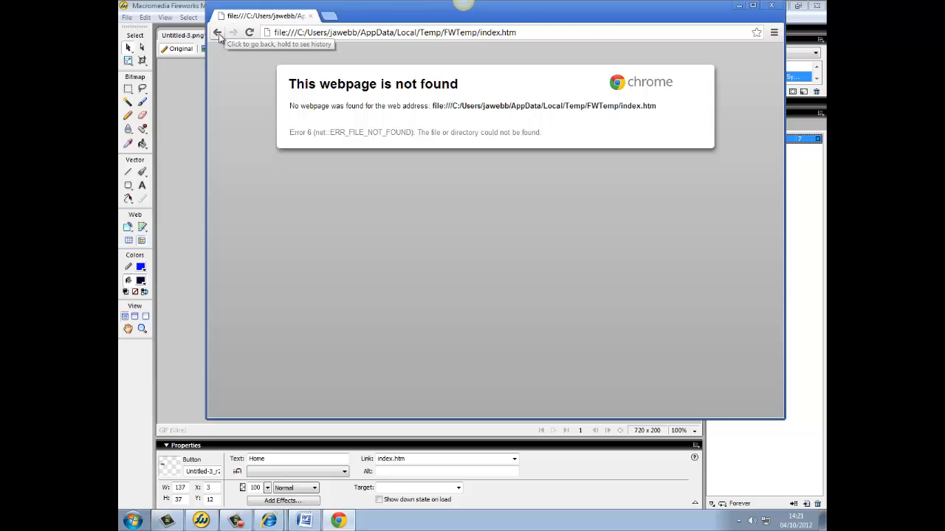
pyautogui.click(217, 32)
pyautogui.click(235, 65)
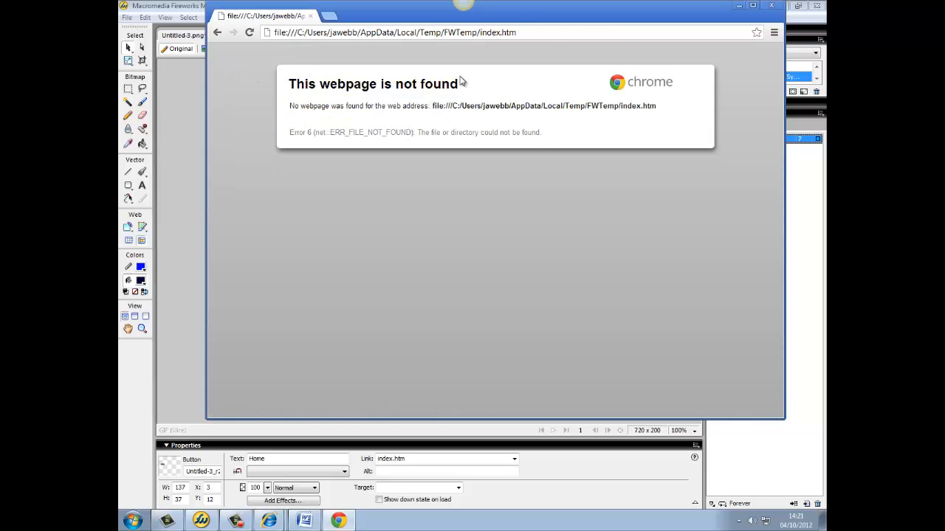
pyautogui.moveTo(481, 33); pyautogui.dragTo(516, 33)
pyautogui.click(218, 33)
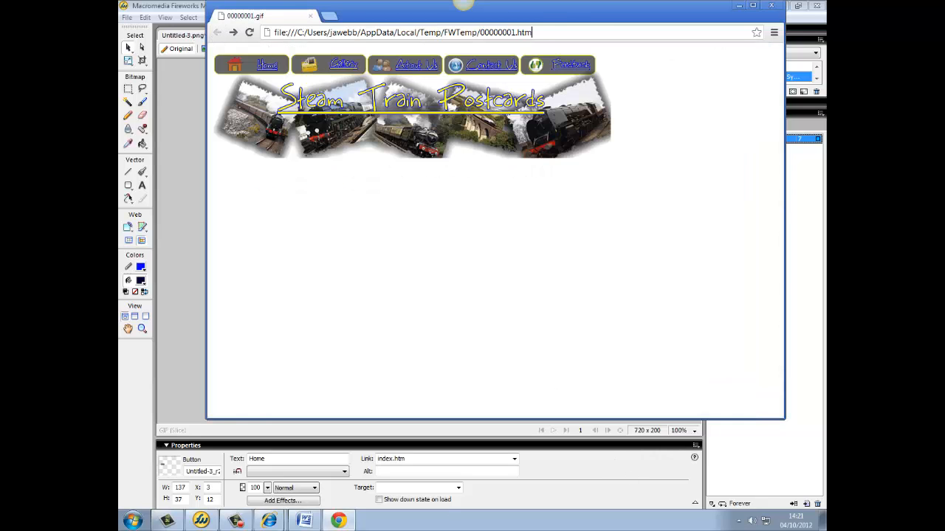
pyautogui.click(240, 522)
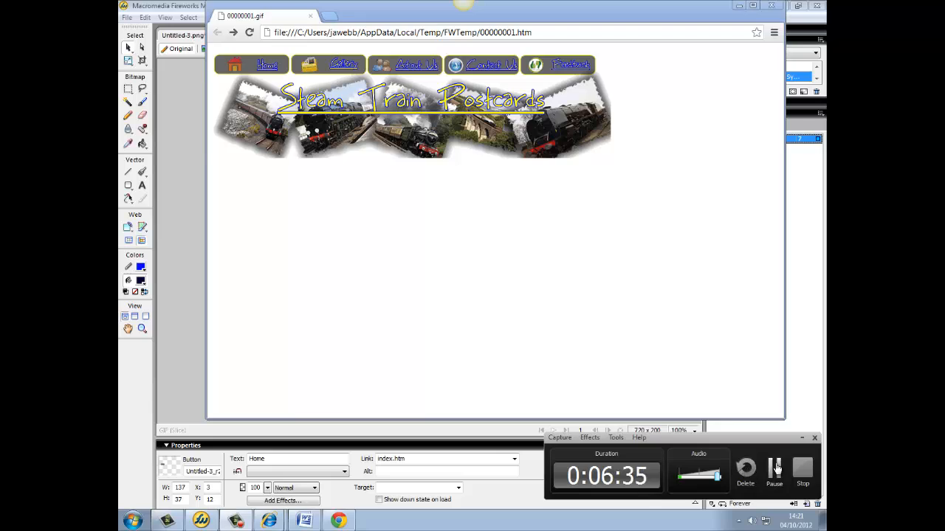
pyautogui.click(774, 469)
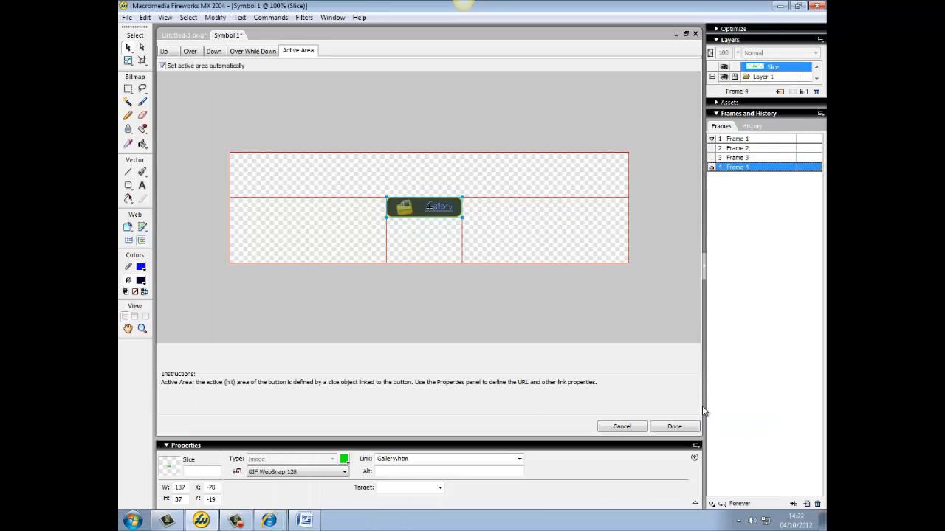
# Check the Gallery button's Over, Down and Over While Down states and its active area link, and finish editing the symbol
pyautogui.click(195, 52)
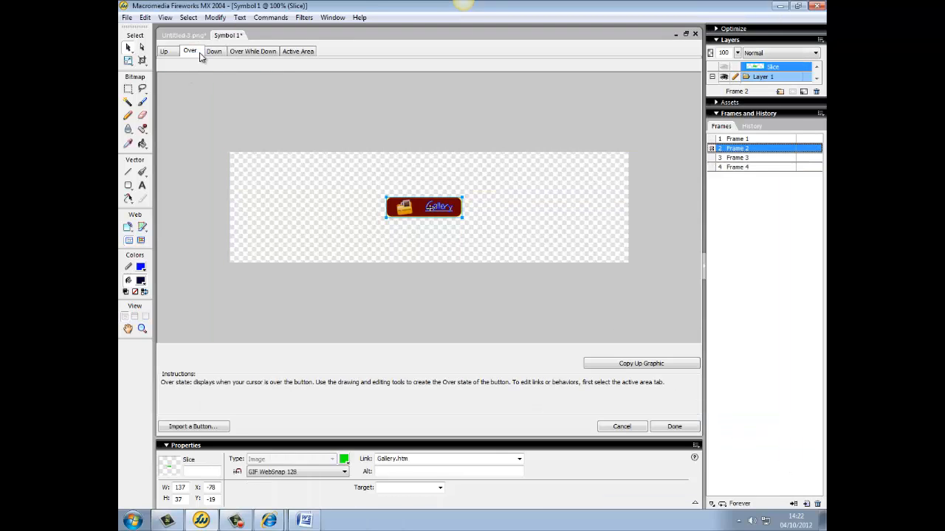
pyautogui.click(214, 51)
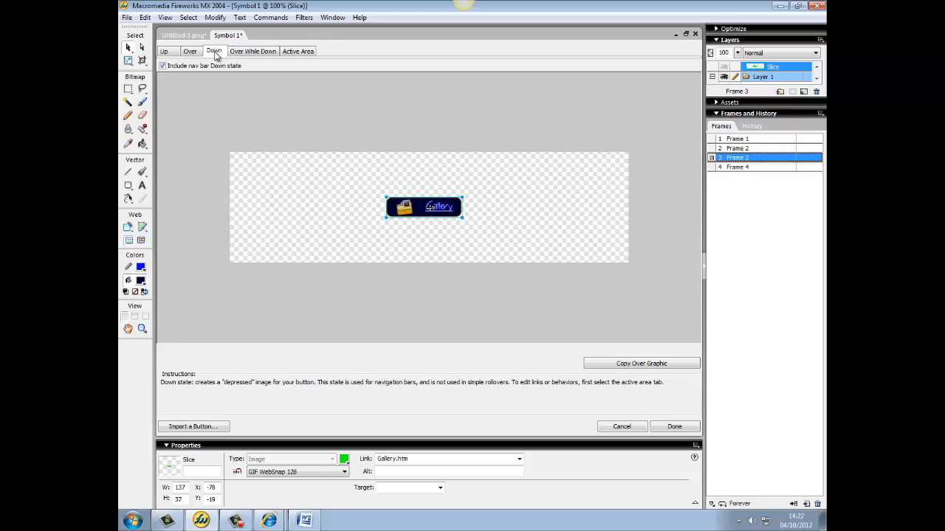
pyautogui.click(253, 51)
pyautogui.click(298, 51)
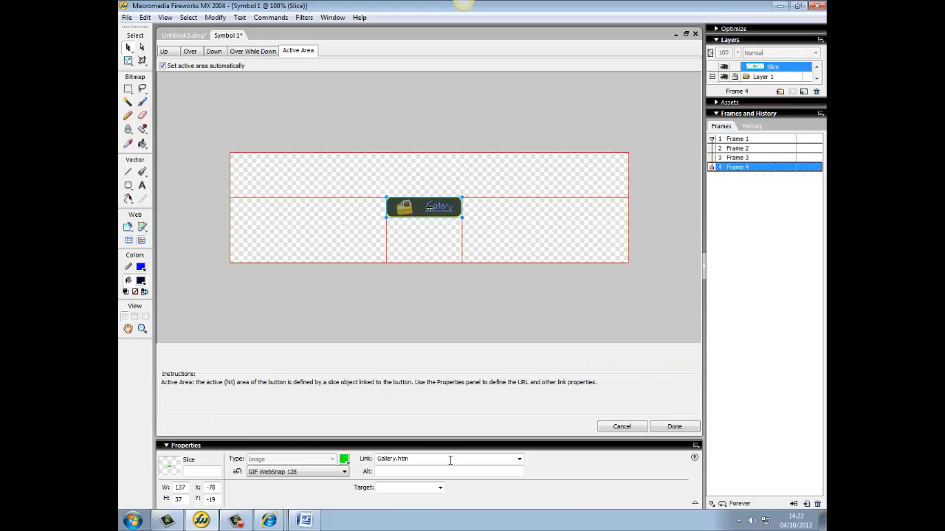
pyautogui.click(673, 427)
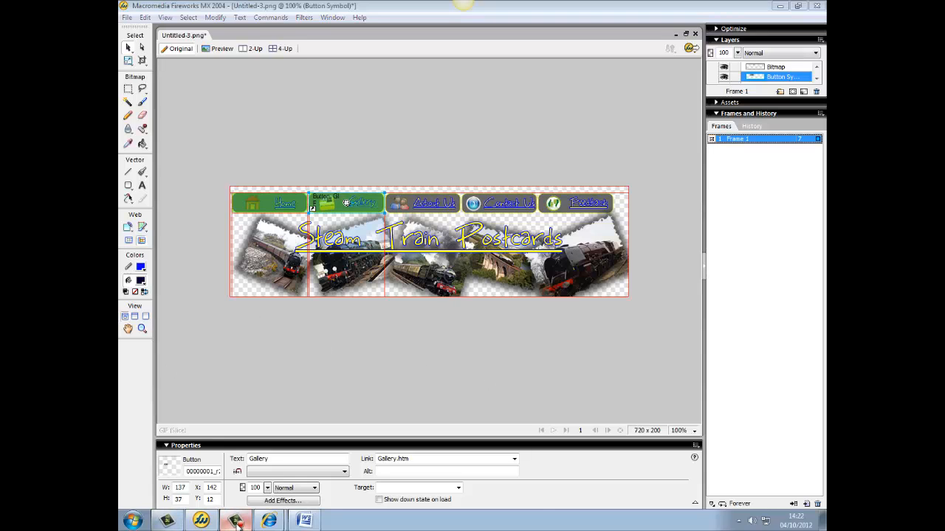
pyautogui.click(236, 523)
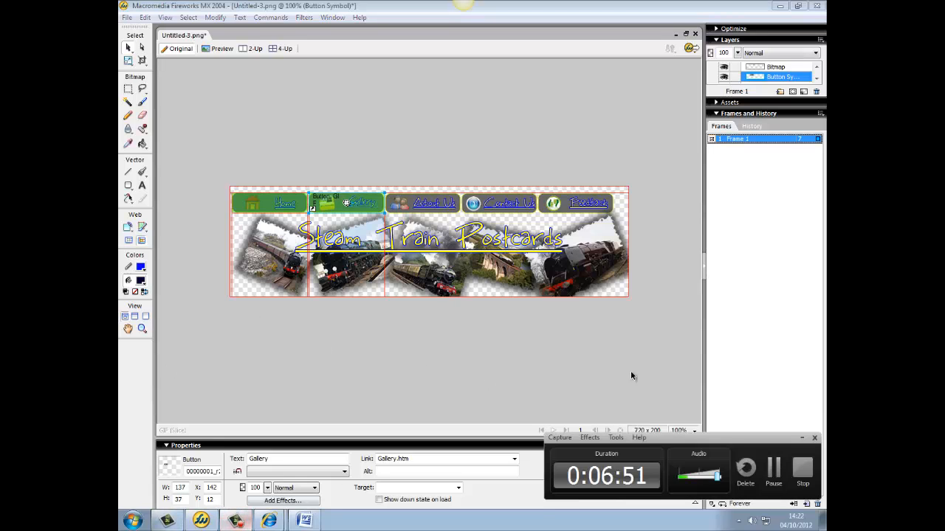
pyautogui.click(774, 473)
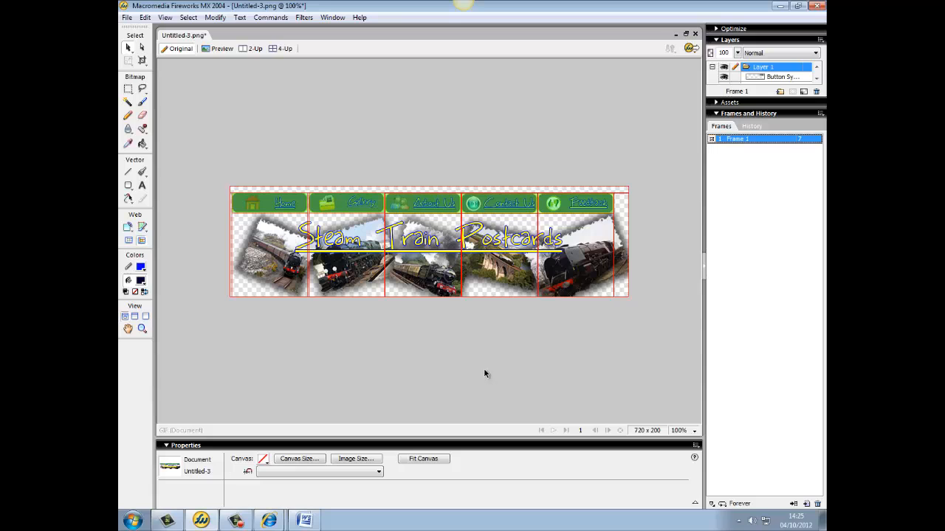
# Start adding a pop-up menu to the Gallery button in the banner
pyautogui.click(336, 211)
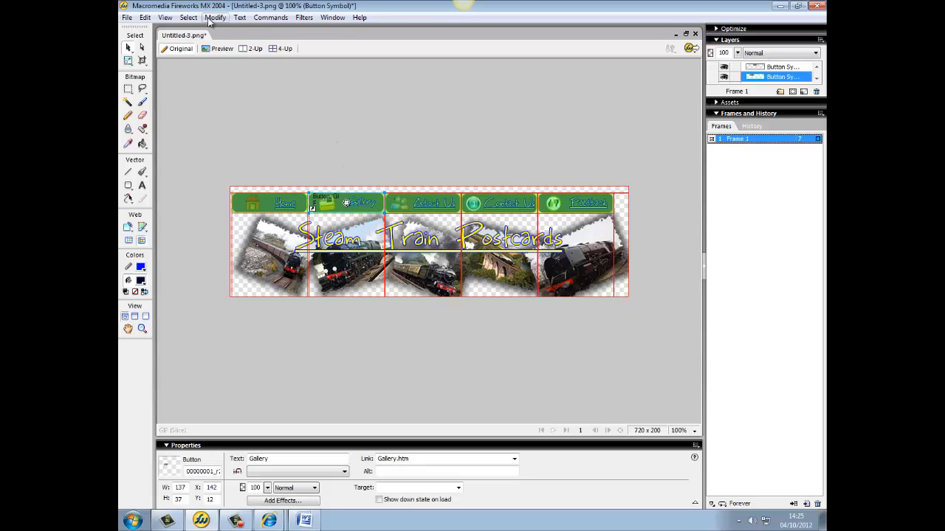
pyautogui.click(215, 17)
pyautogui.moveTo(256, 71)
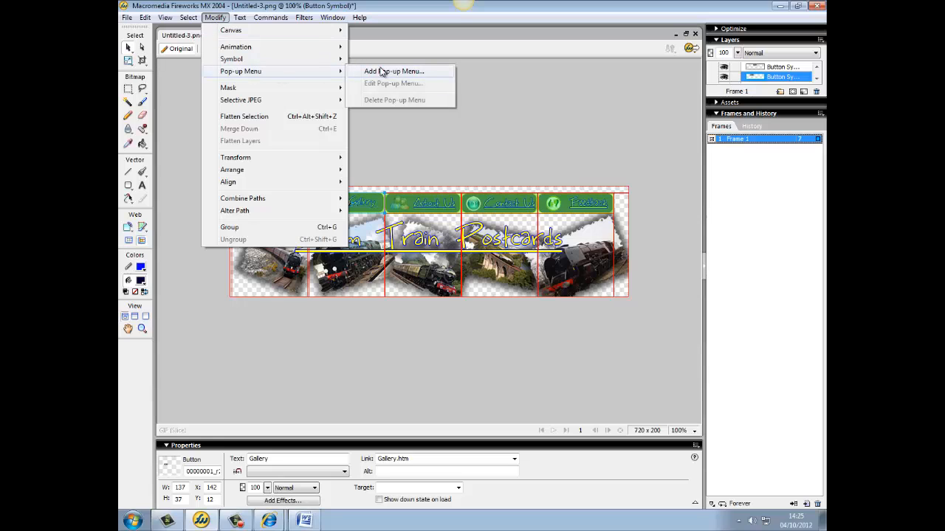
pyautogui.click(377, 70)
# Enter Gallery1 as the first pop-up menu item and link it to Gallery1.htm
pyautogui.click(368, 189)
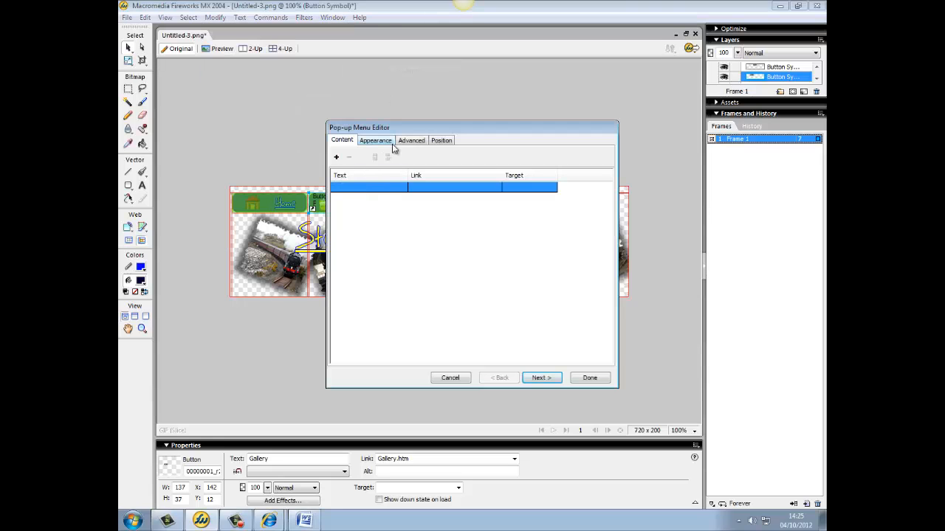
pyautogui.click(341, 190)
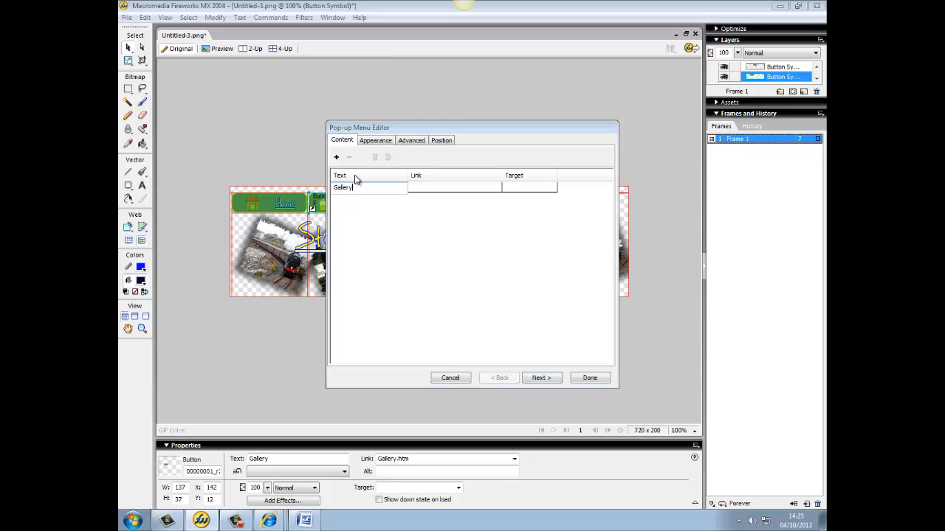
pyautogui.press('Return')
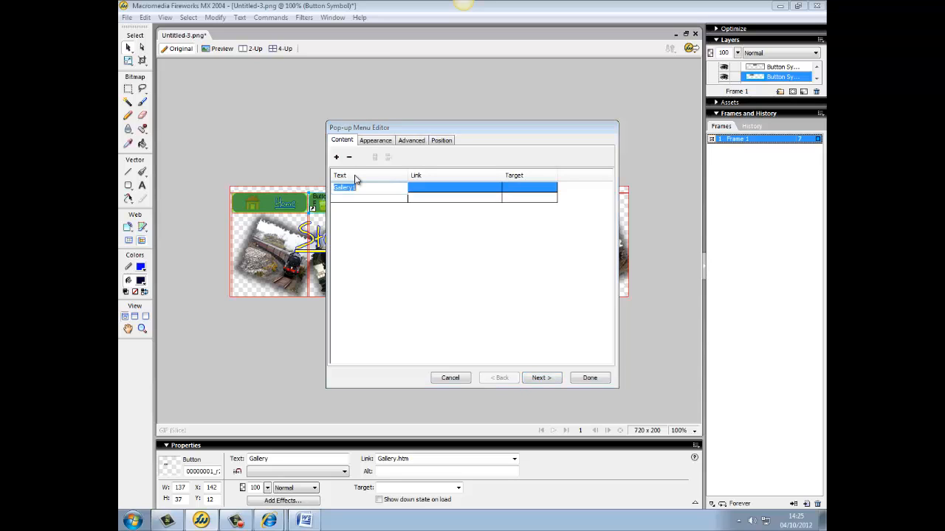
pyautogui.click(483, 190)
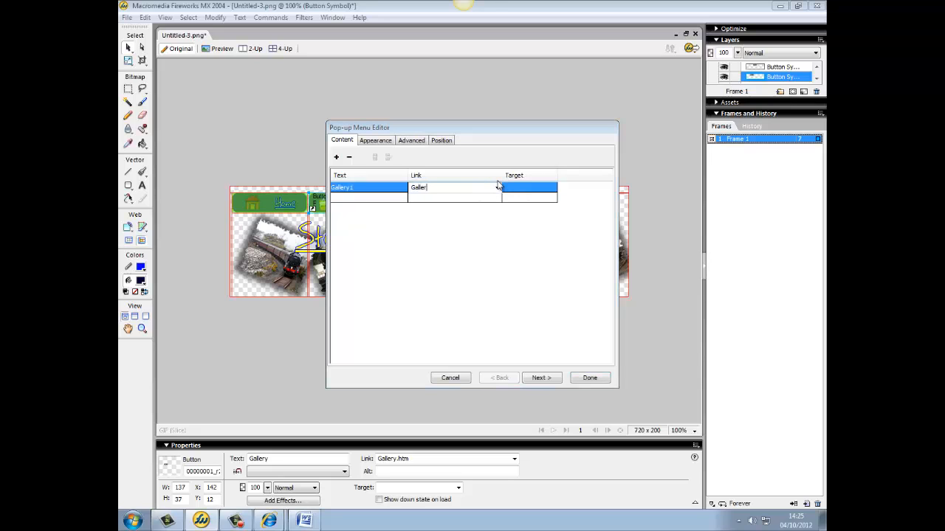
pyautogui.write('Gallery1.htm')
# Add the menu items Gallery2 and Gallery3, linked to Gallery2.htm and Gallery3.htm
pyautogui.click(354, 198)
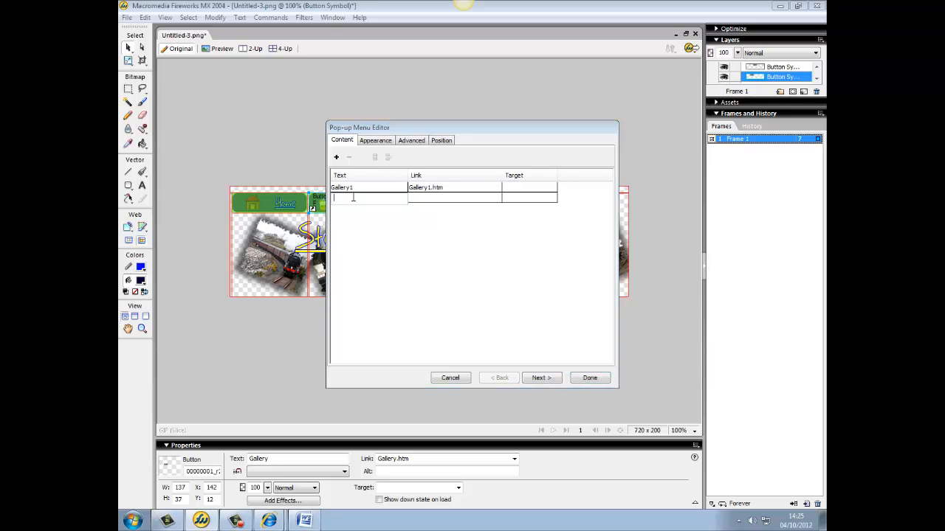
pyautogui.write('Gallery2')
pyautogui.press('Tab')
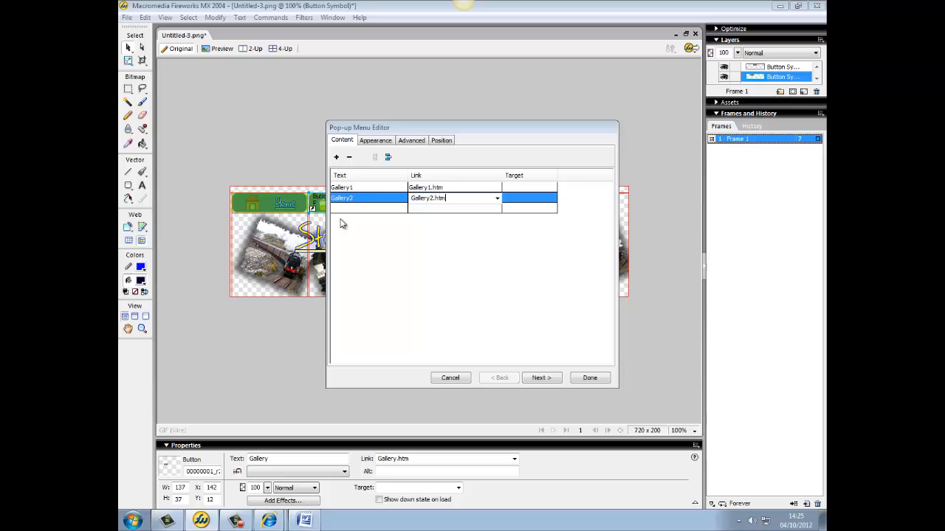
pyautogui.click(343, 209)
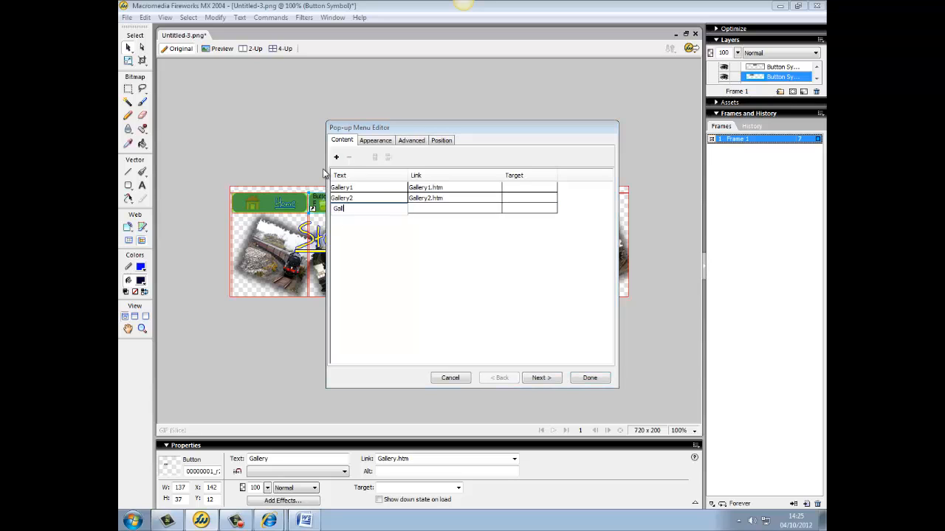
pyautogui.write('Gallery3')
pyautogui.press('Tab')
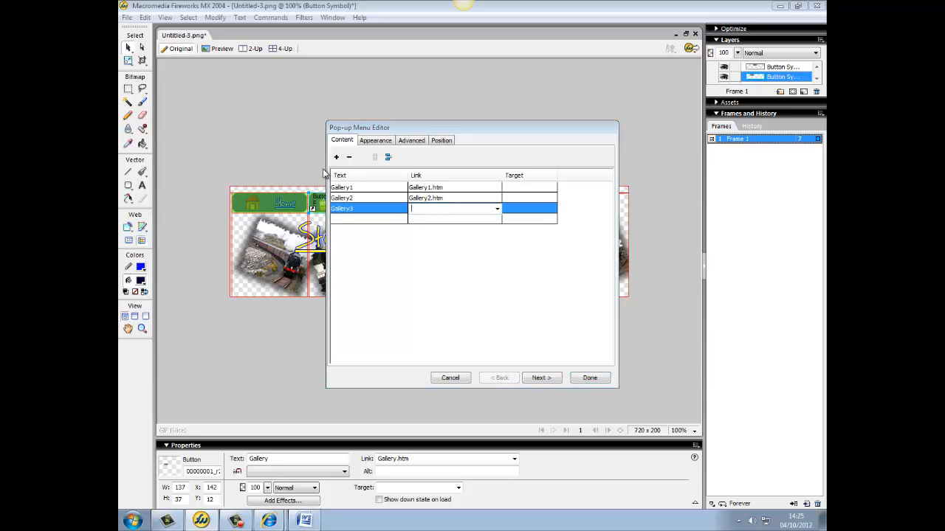
pyautogui.write('Gallery3.htm')
# Switch the menu cells to images and give the up state a dark grey cell with yellow #FFFF00 text
pyautogui.click(389, 143)
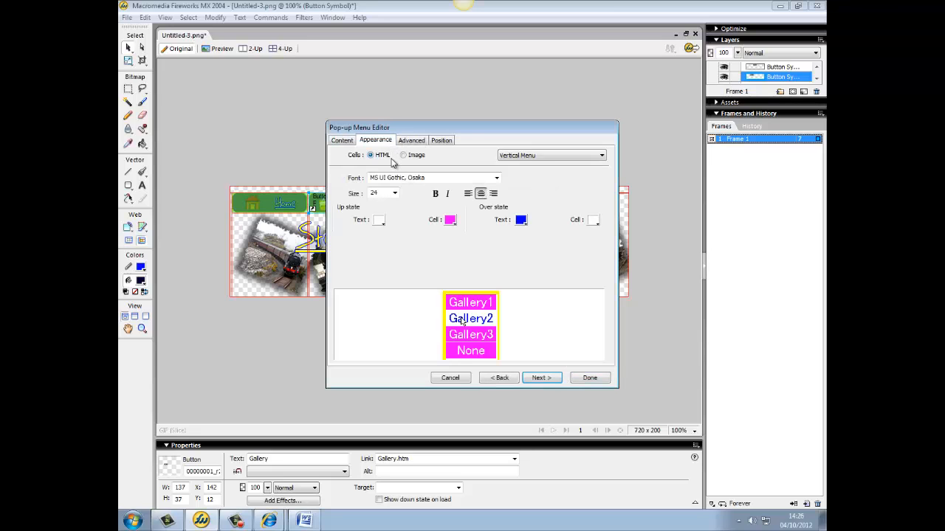
pyautogui.click(403, 155)
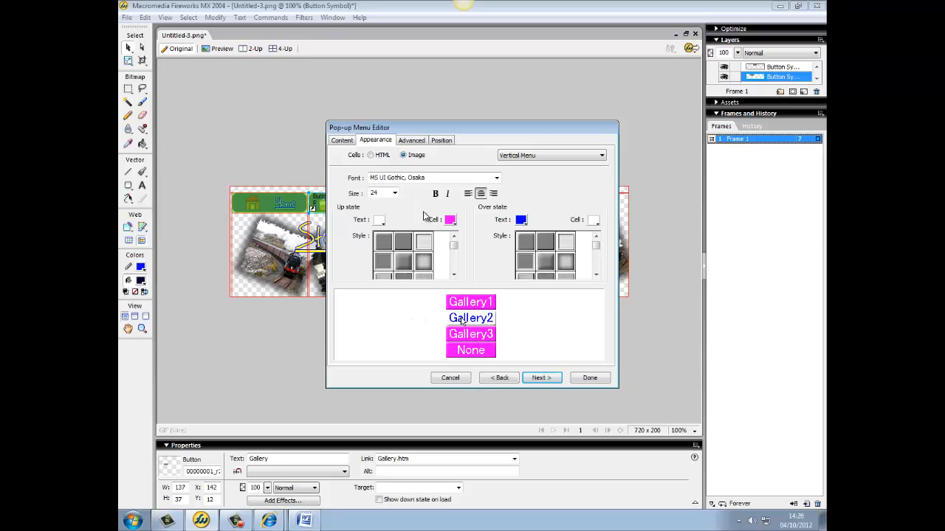
pyautogui.click(450, 220)
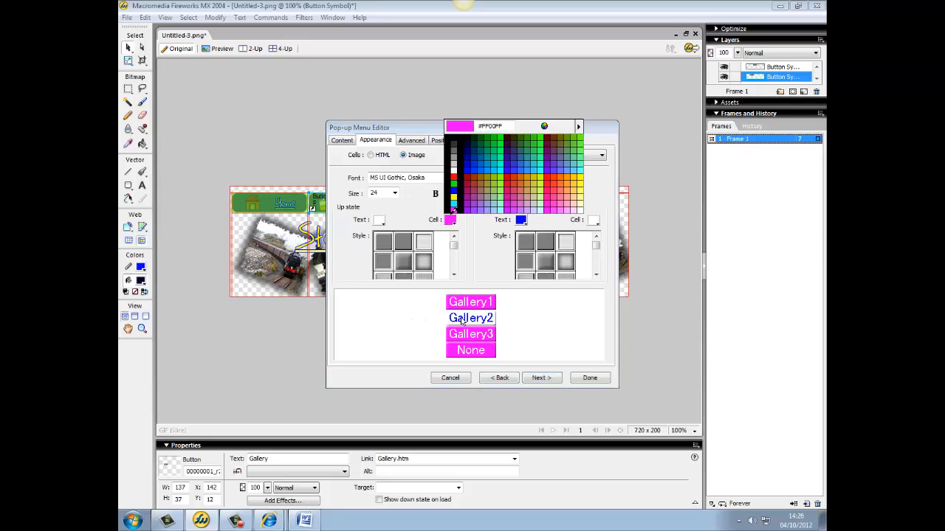
pyautogui.click(456, 142)
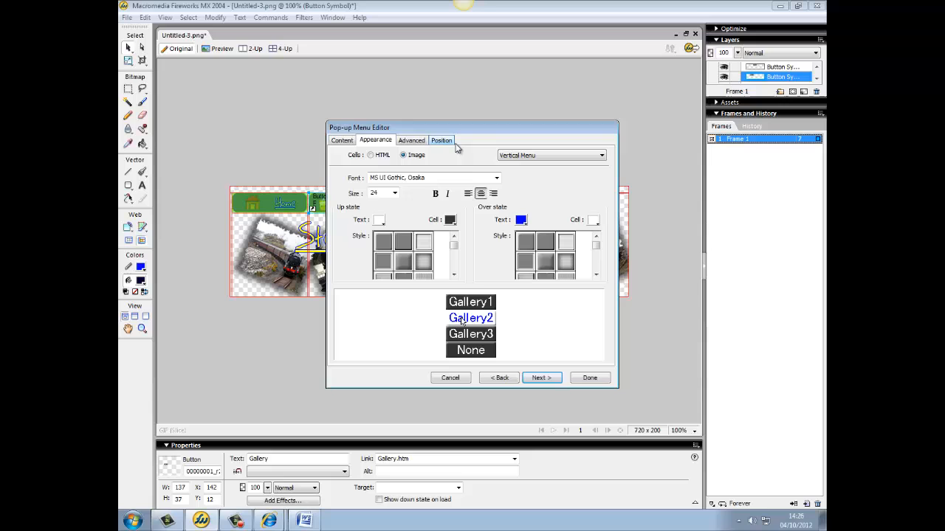
pyautogui.click(380, 221)
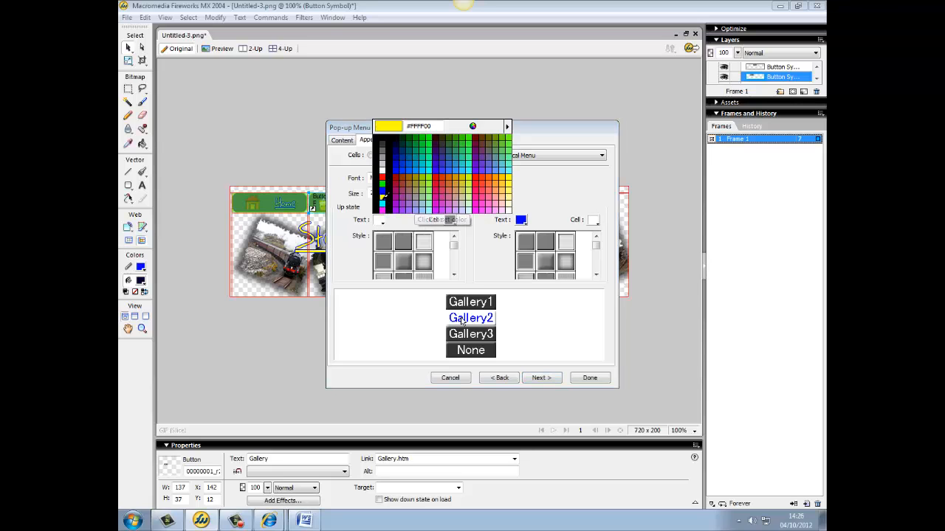
pyautogui.click(383, 196)
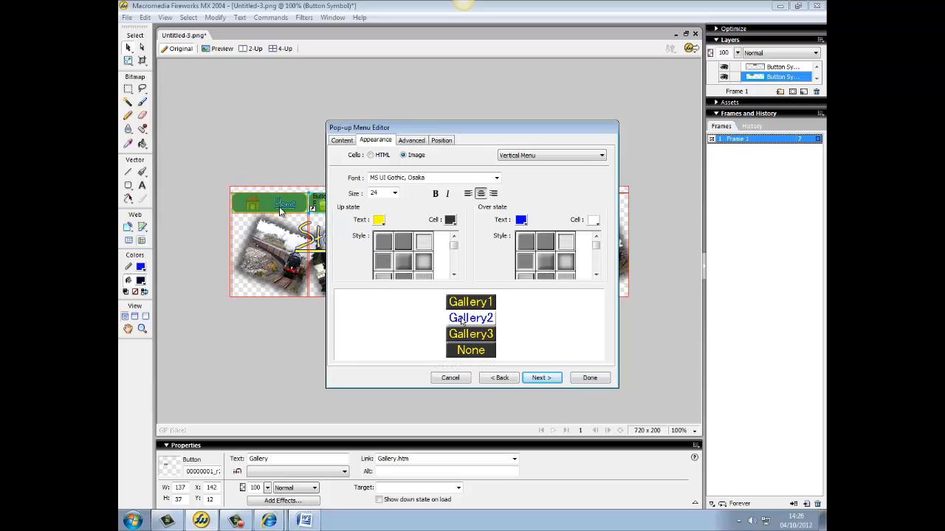
# Give the pop-up menu's over state a dark red cell with yellow text
pyautogui.click(521, 220)
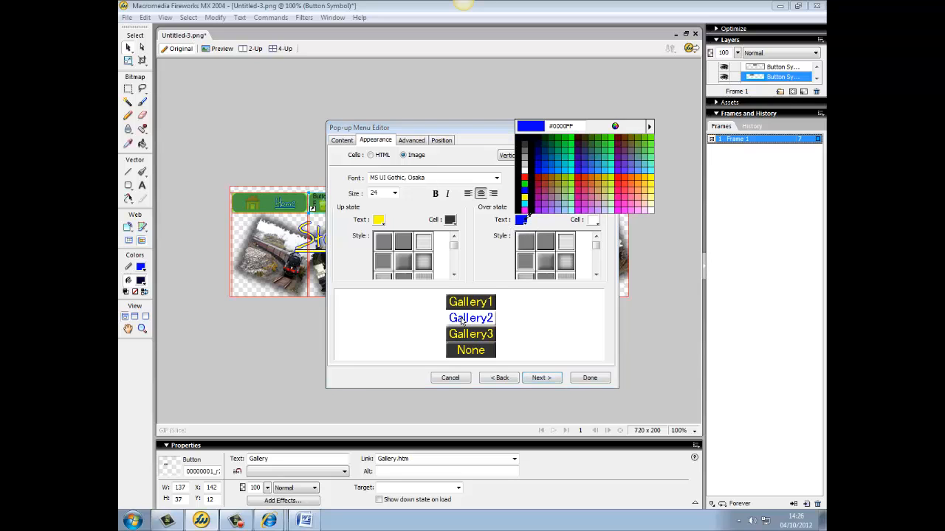
pyautogui.click(524, 170)
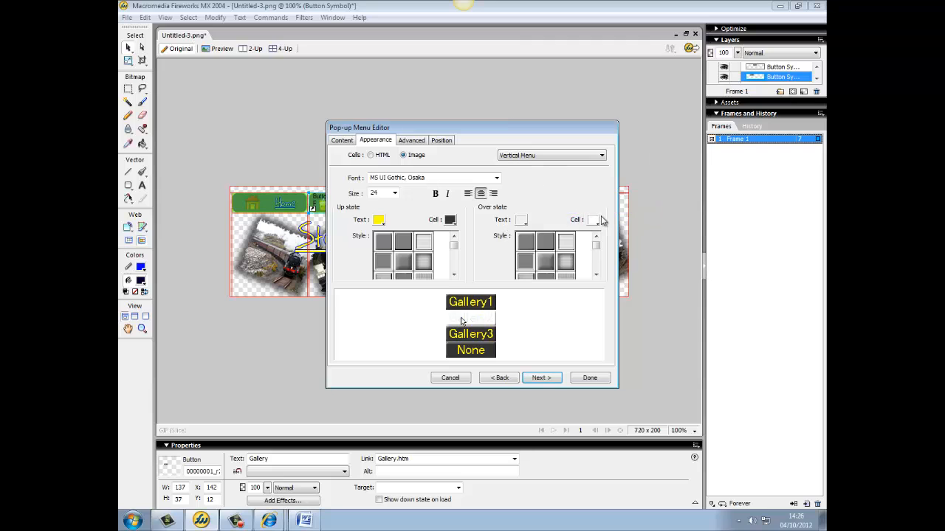
pyautogui.click(595, 220)
pyautogui.click(686, 142)
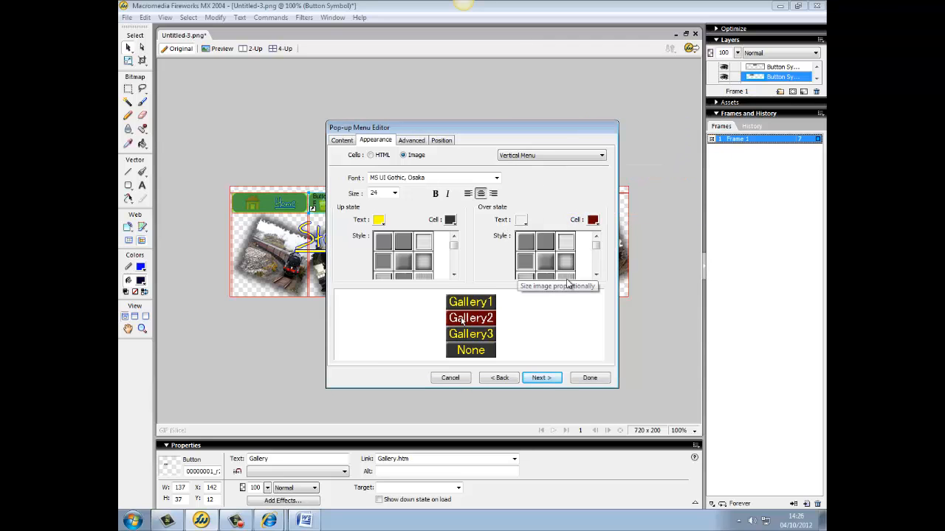
pyautogui.click(522, 221)
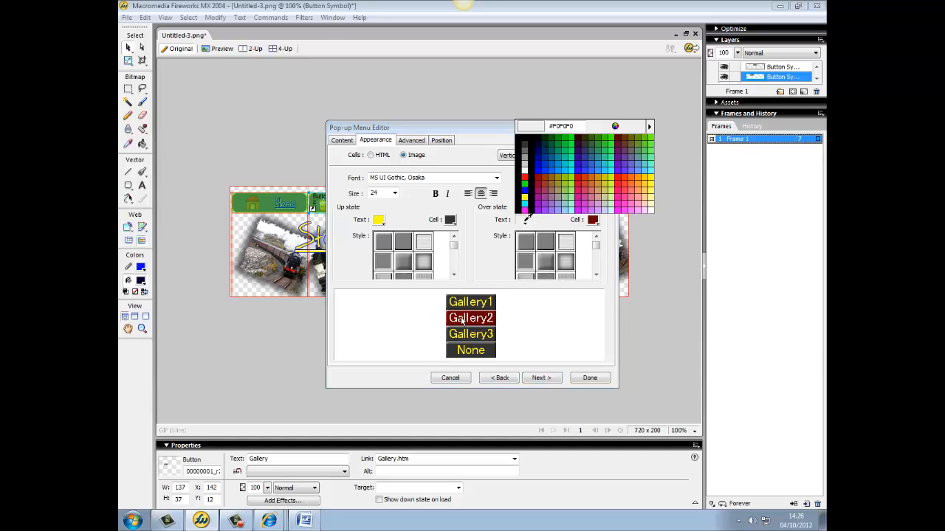
pyautogui.click(525, 205)
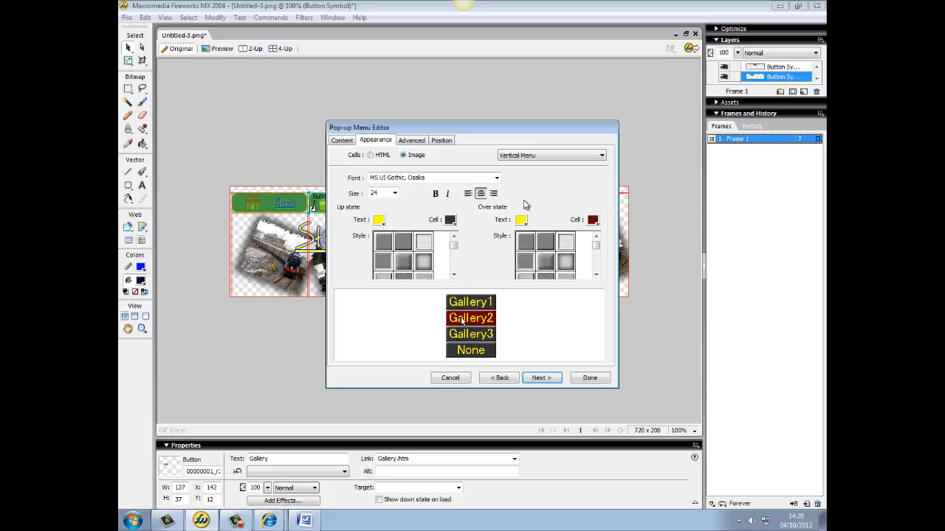
# Position the pop-up menu at the bottom of the slice, at X 0 and Y 37, and finish the menu
pyautogui.click(541, 378)
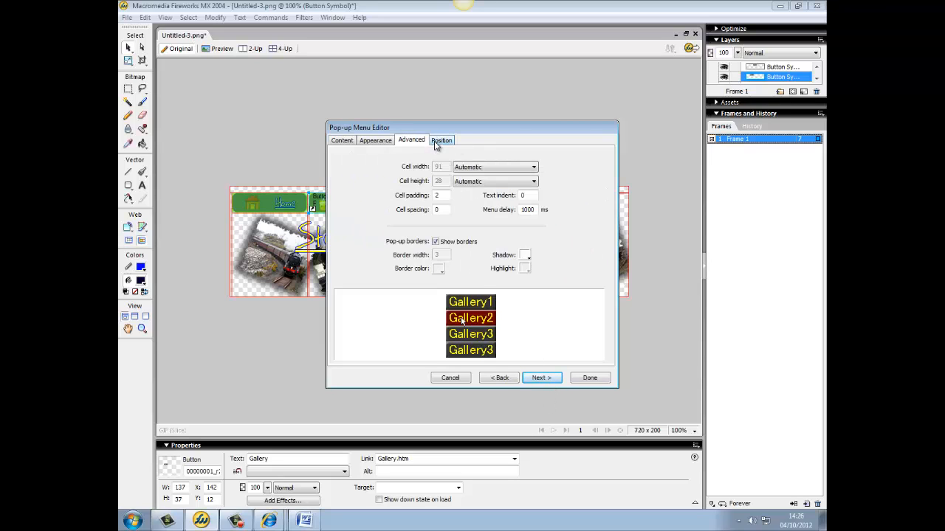
pyautogui.click(391, 143)
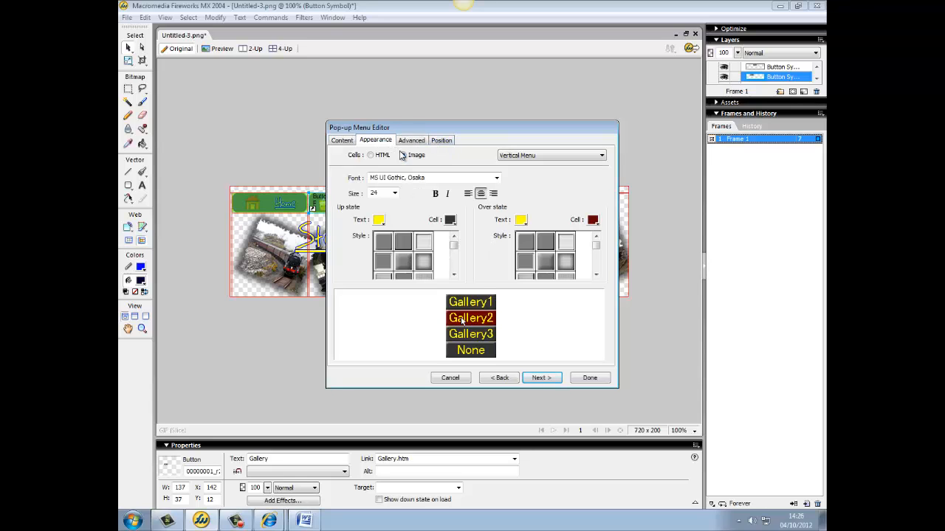
pyautogui.click(448, 142)
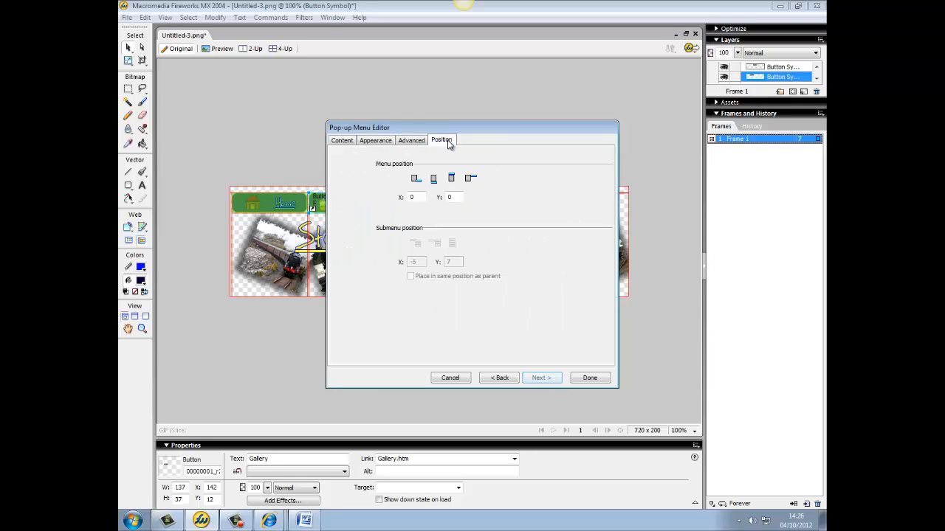
pyautogui.click(433, 182)
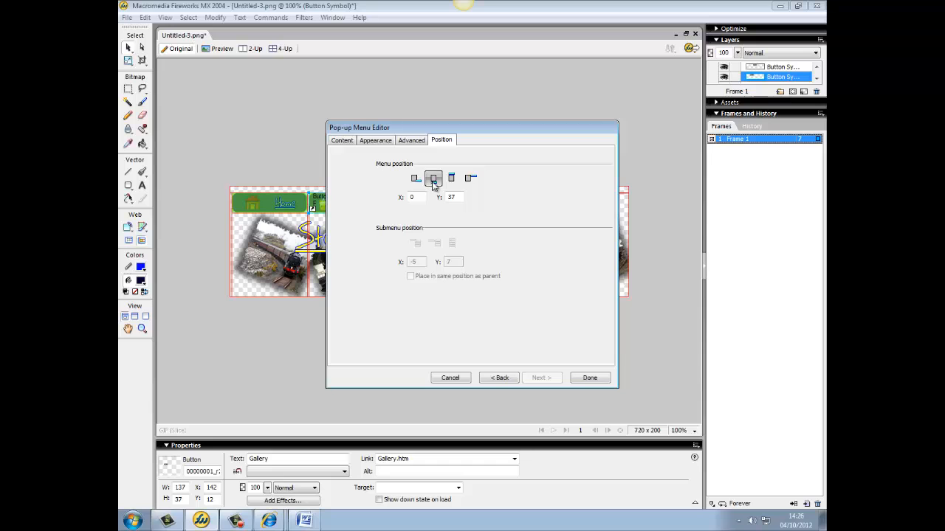
pyautogui.click(591, 378)
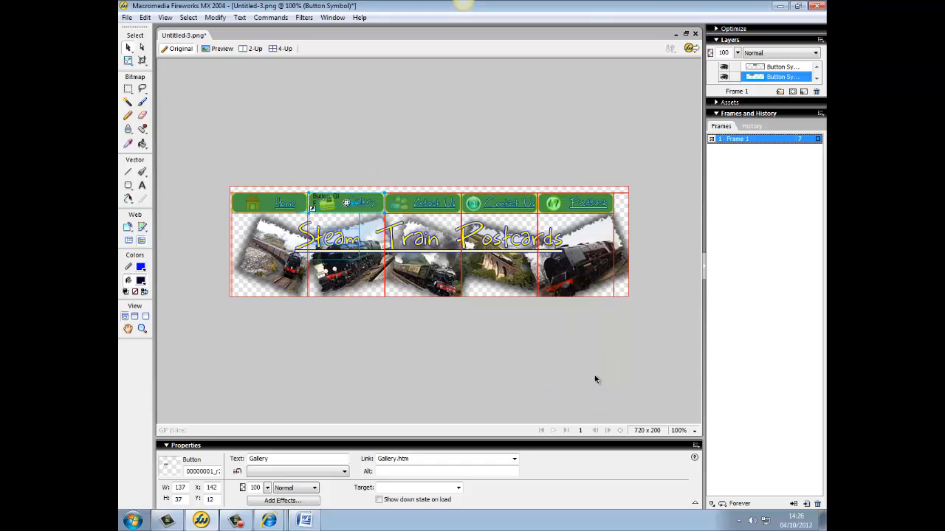
pyautogui.click(237, 520)
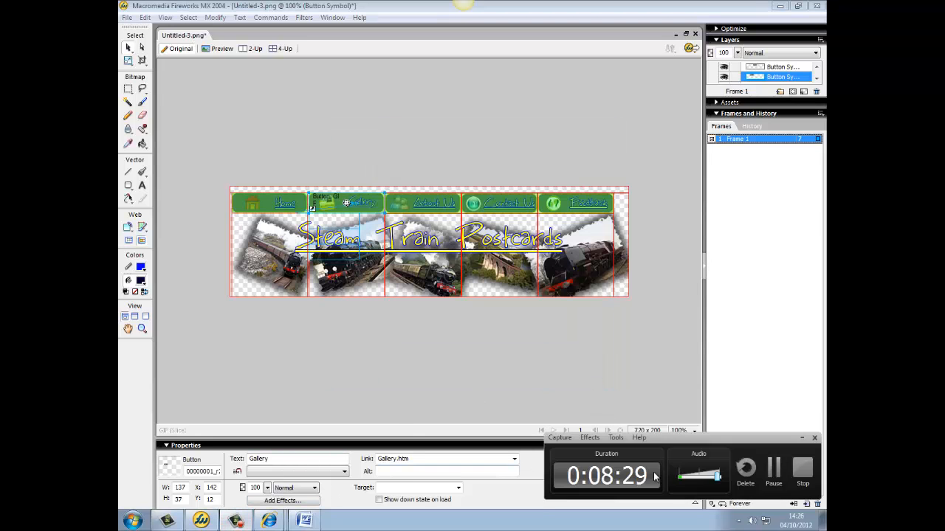
pyautogui.click(766, 471)
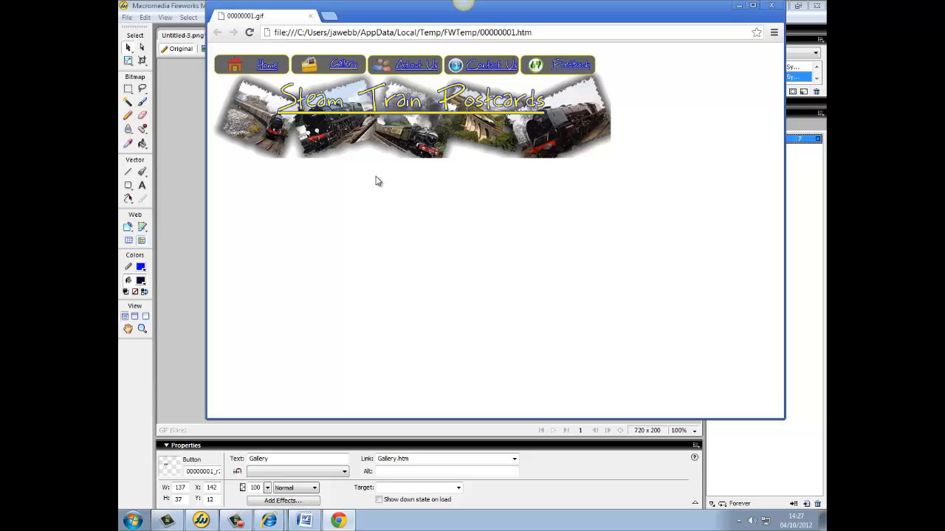
# Test the Gallery button's pop-up menu and the button rollovers in the browser preview
pyautogui.moveTo(338, 68)
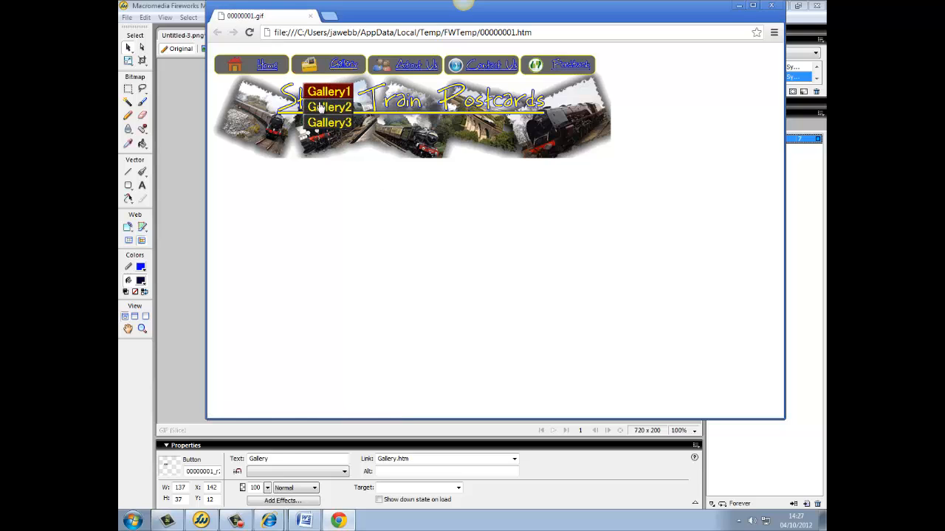
pyautogui.moveTo(236, 522)
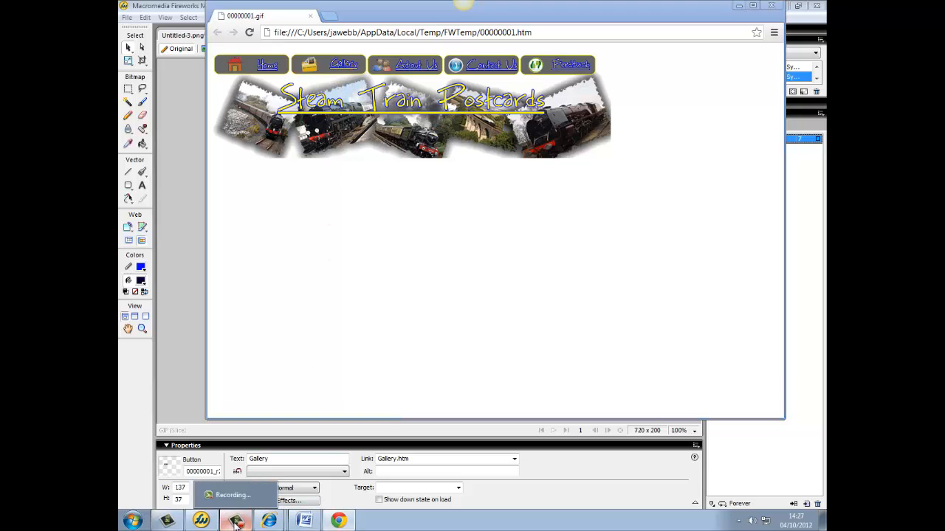
pyautogui.rightClick(236, 522)
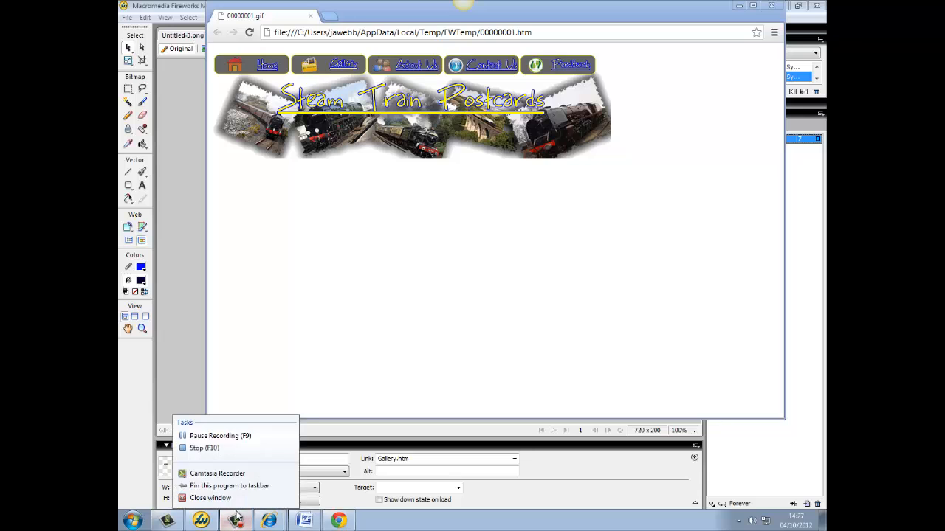
pyautogui.click(215, 442)
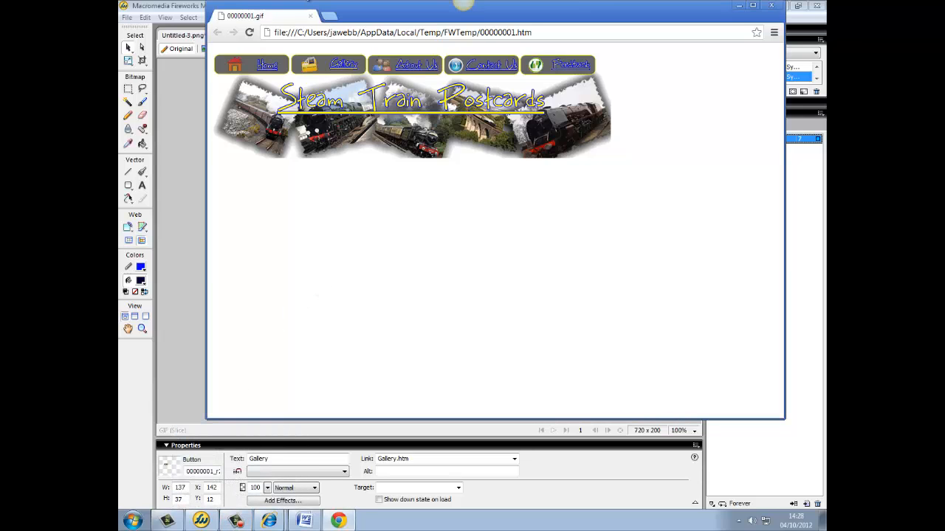
pyautogui.moveTo(328, 66)
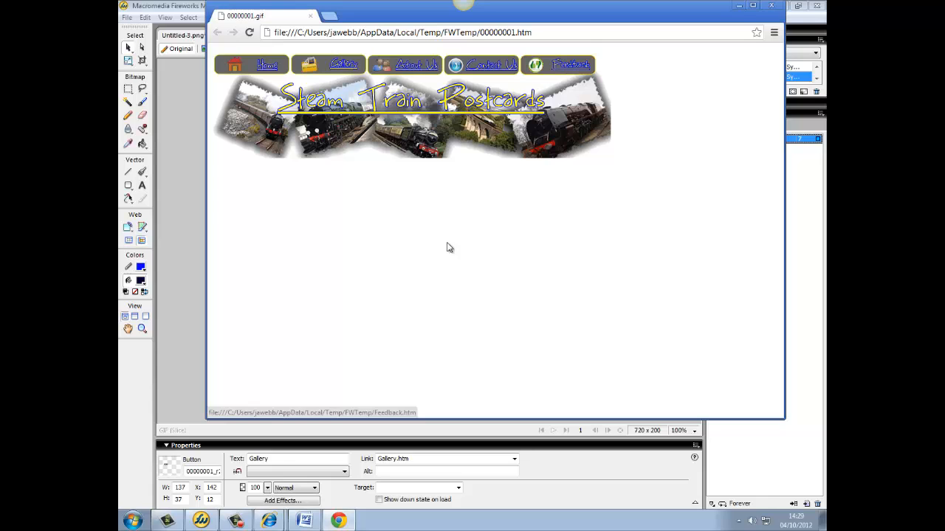
pyautogui.click(243, 523)
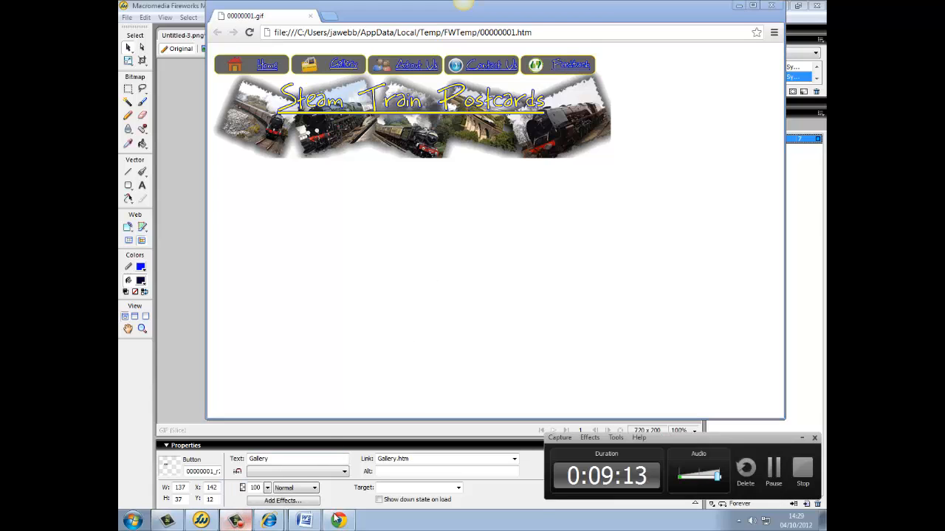